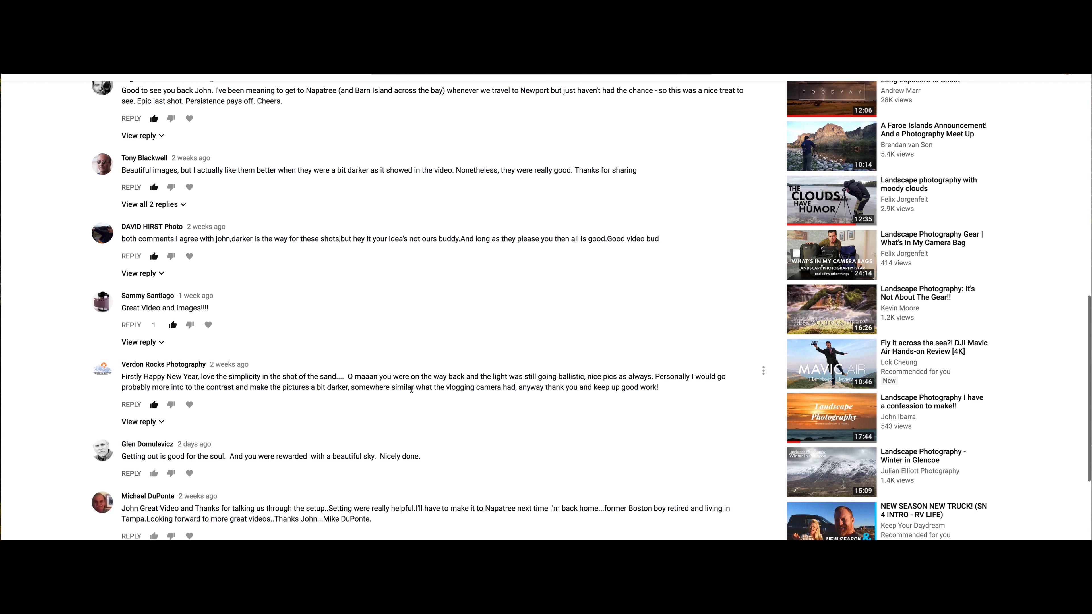
# Read through the viewer comments under the Napatree Point video
pyautogui.scroll(-1, 864, 304)
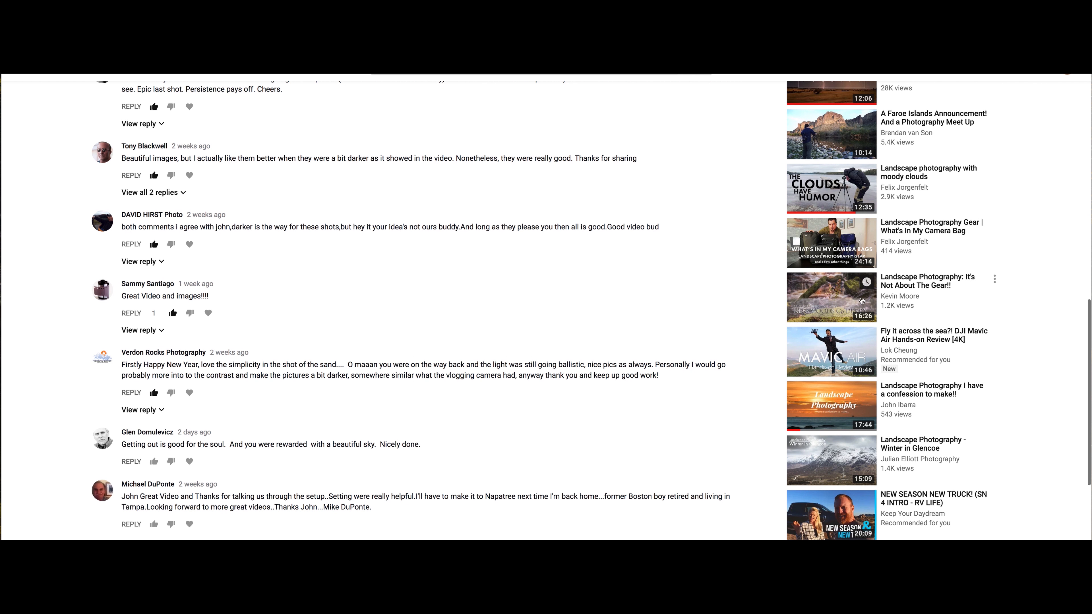
pyautogui.scroll(-1, 765, 295)
pyautogui.scroll(-2, 616, 332)
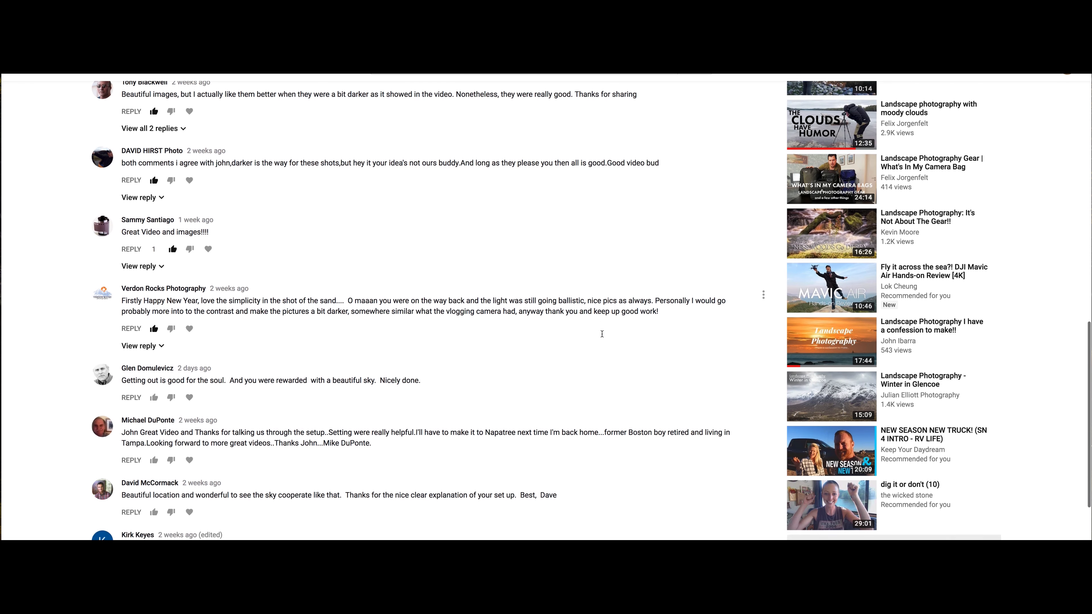
pyautogui.scroll(6, 603, 336)
pyautogui.scroll(10, 601, 336)
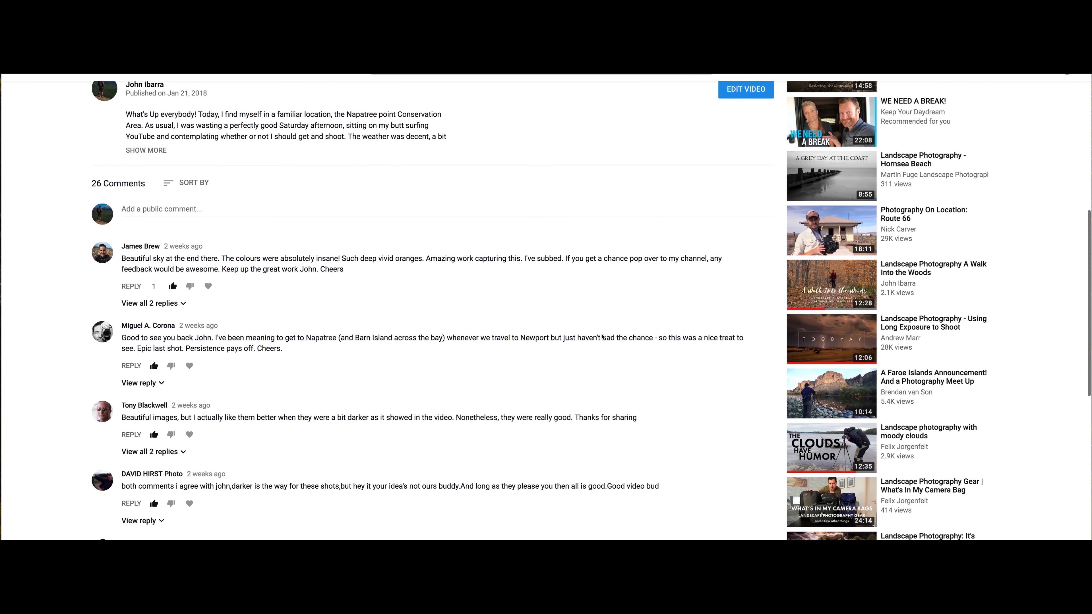
pyautogui.scroll(1, 602, 337)
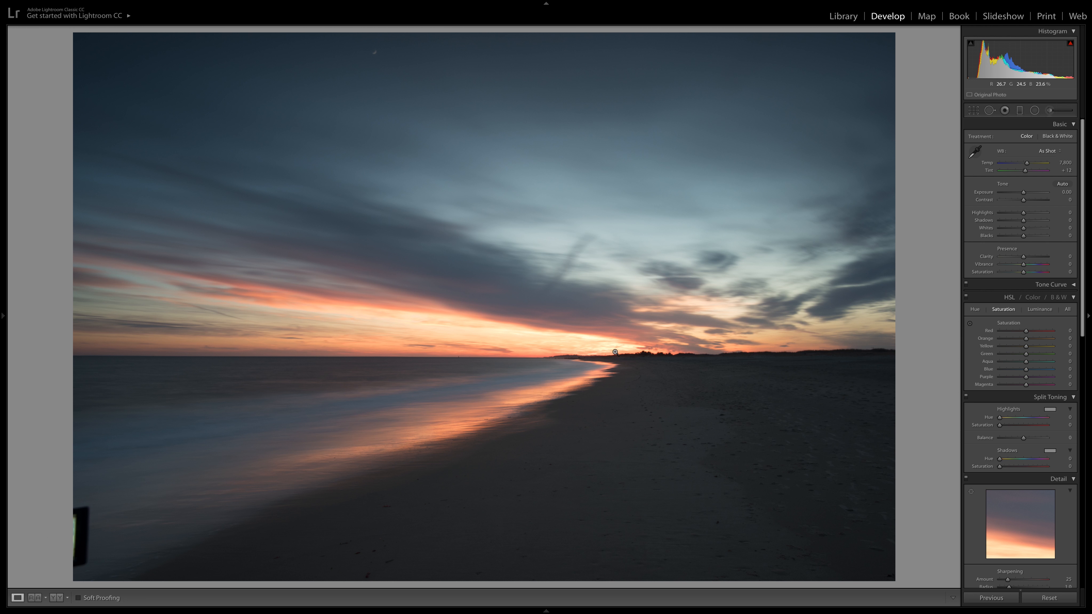
# Examine the existing spot-removal corrections across the sky with the Spot Removal tool
pyautogui.click(990, 111)
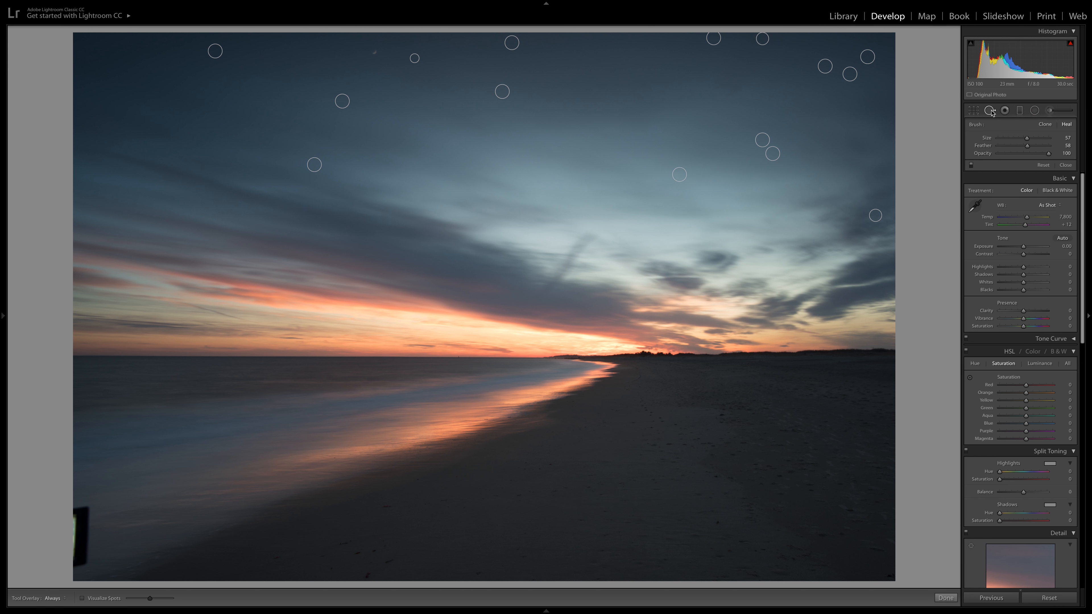
pyautogui.click(991, 111)
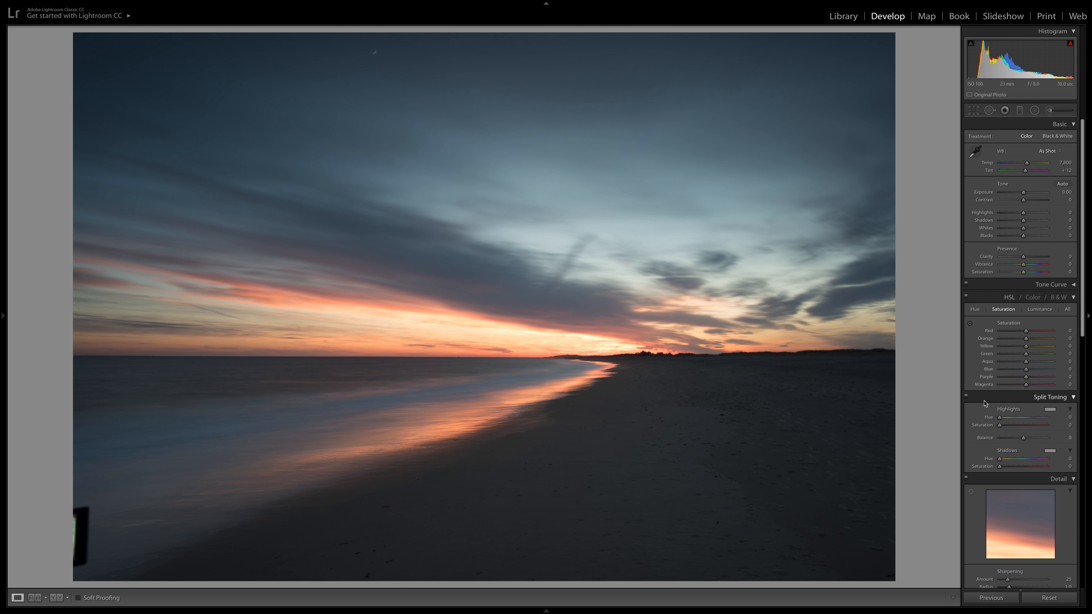
pyautogui.scroll(-3, 986, 403)
pyautogui.scroll(4, 987, 404)
# Crop the photo to a 16 x 9 aspect ratio and tighten the frame to exclude the dark object on the left edge
pyautogui.click(973, 110)
pyautogui.click(1044, 138)
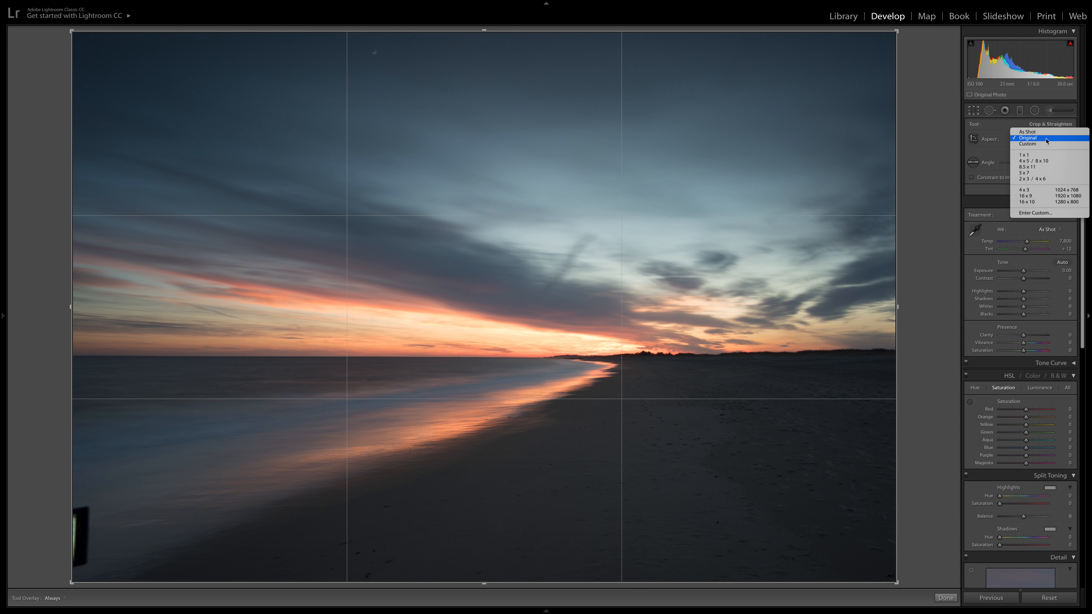
pyautogui.click(1050, 199)
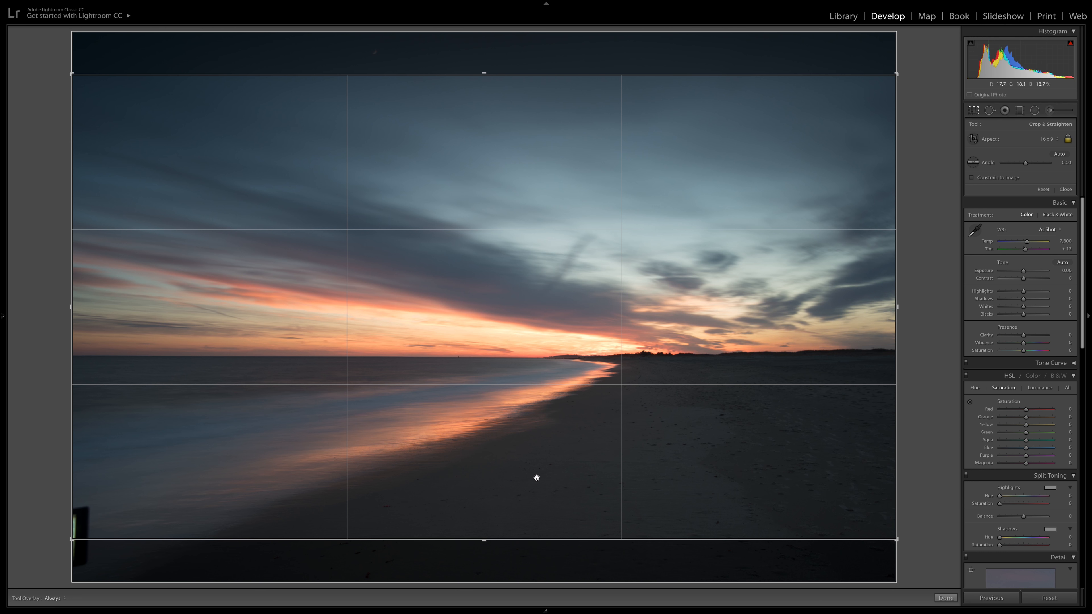
pyautogui.moveTo(74, 306); pyautogui.dragTo(83, 306)
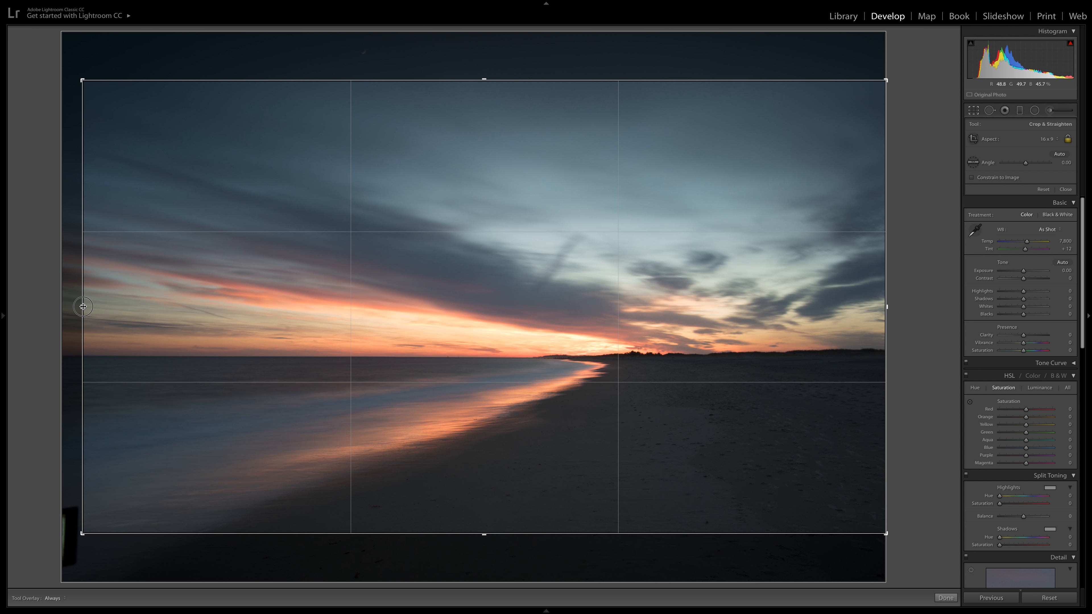
# Straighten the horizon by setting the crop angle to 0.02
pyautogui.moveTo(690, 407); pyautogui.dragTo(690, 406)
pyautogui.moveTo(945, 381); pyautogui.dragTo(946, 383)
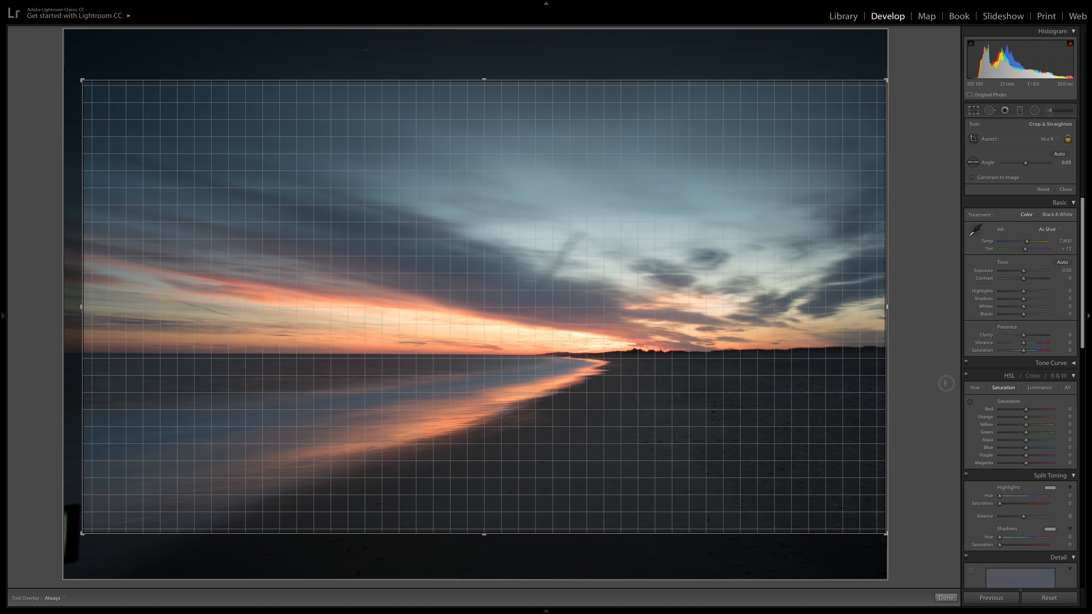
pyautogui.moveTo(946, 383); pyautogui.dragTo(946, 383)
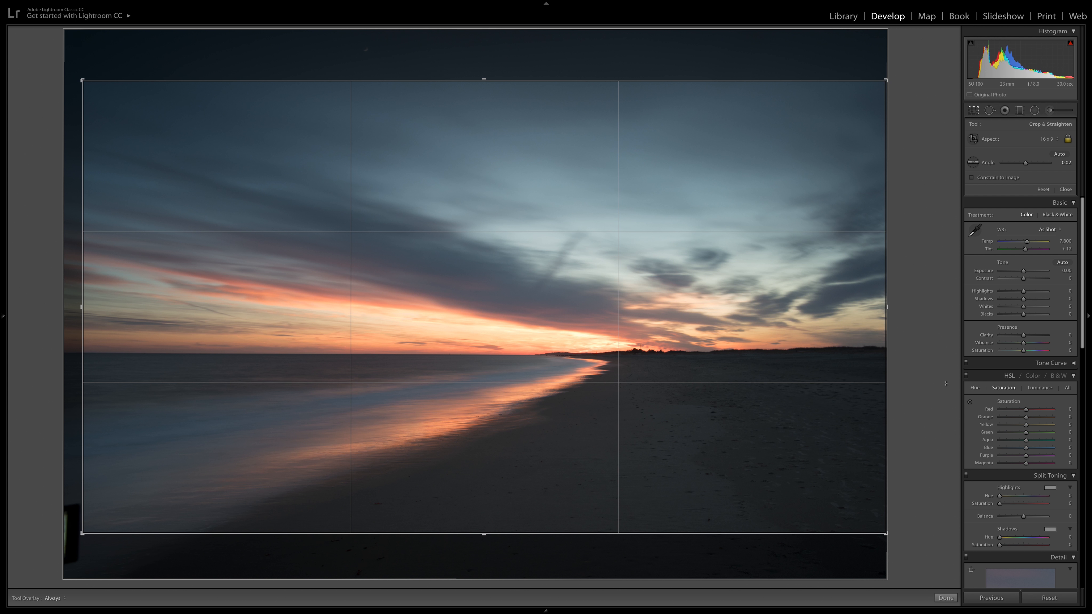
# Try the horizon on the lower-third line, then reposition the photo with the horizon slightly above that line and apply the crop
pyautogui.moveTo(716, 441); pyautogui.dragTo(718, 472)
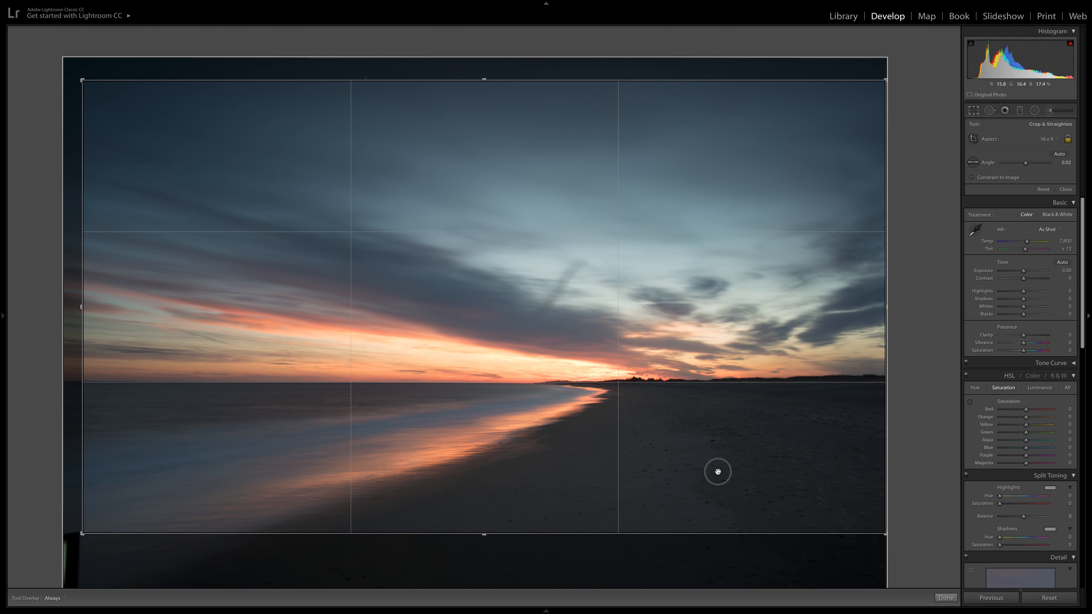
pyautogui.moveTo(717, 472); pyautogui.dragTo(718, 433)
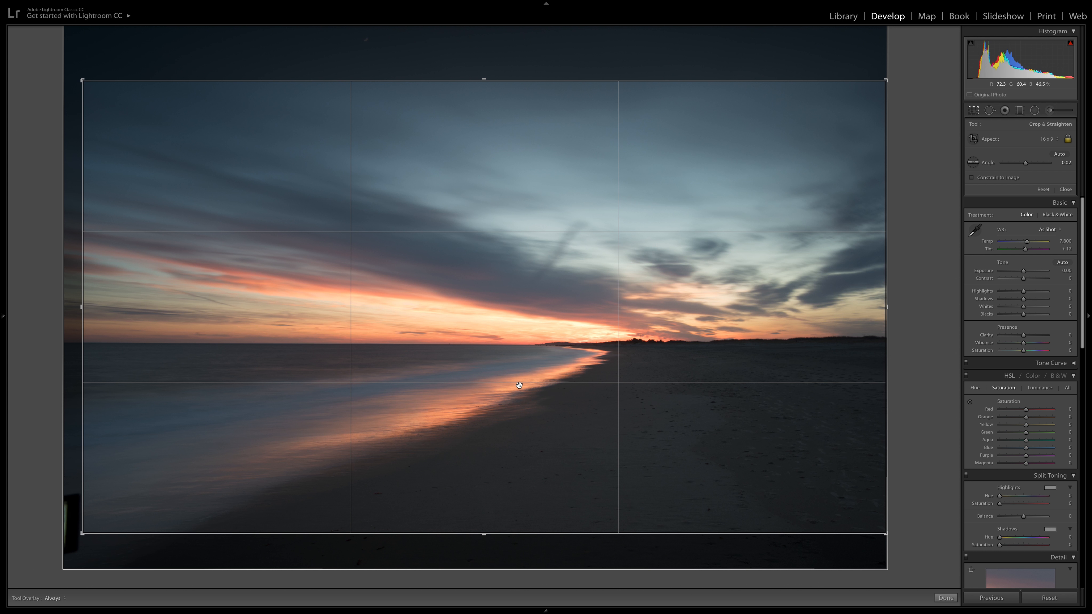
pyautogui.moveTo(566, 347); pyautogui.dragTo(566, 385)
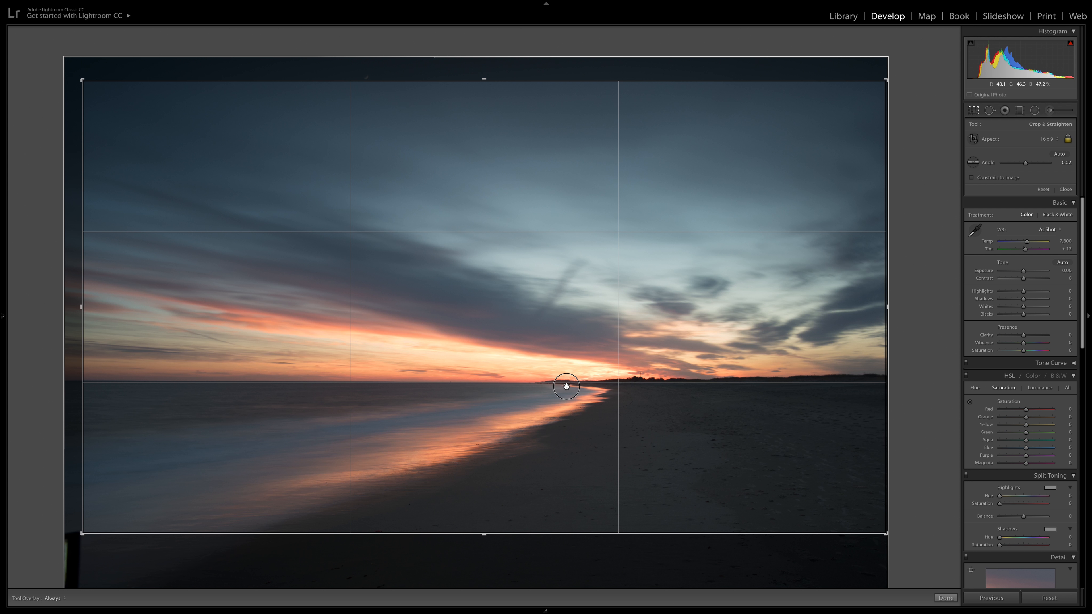
pyautogui.moveTo(566, 385); pyautogui.dragTo(566, 359)
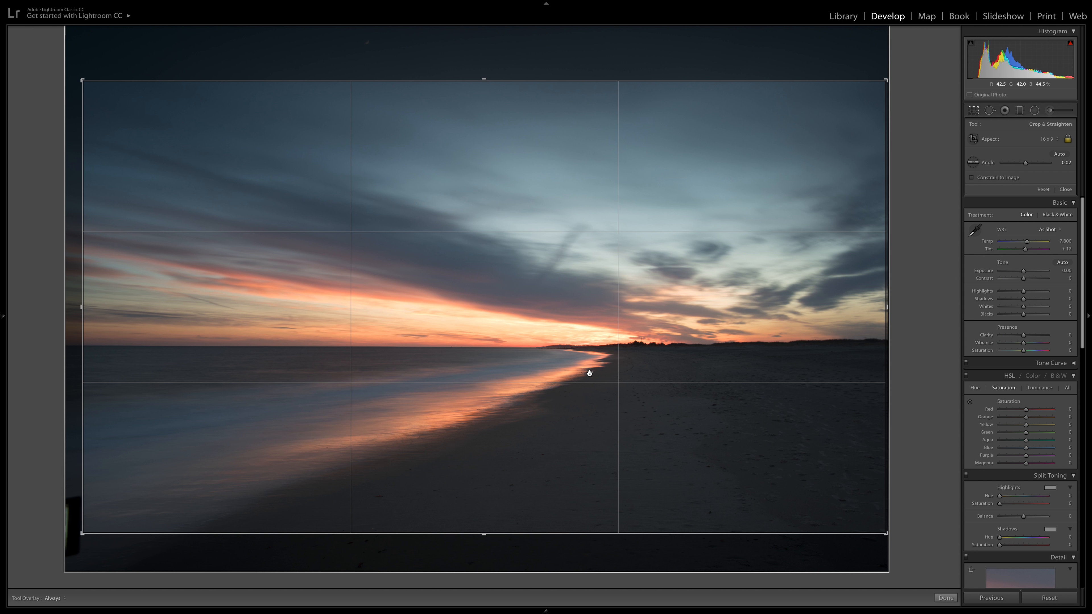
pyautogui.press('Return')
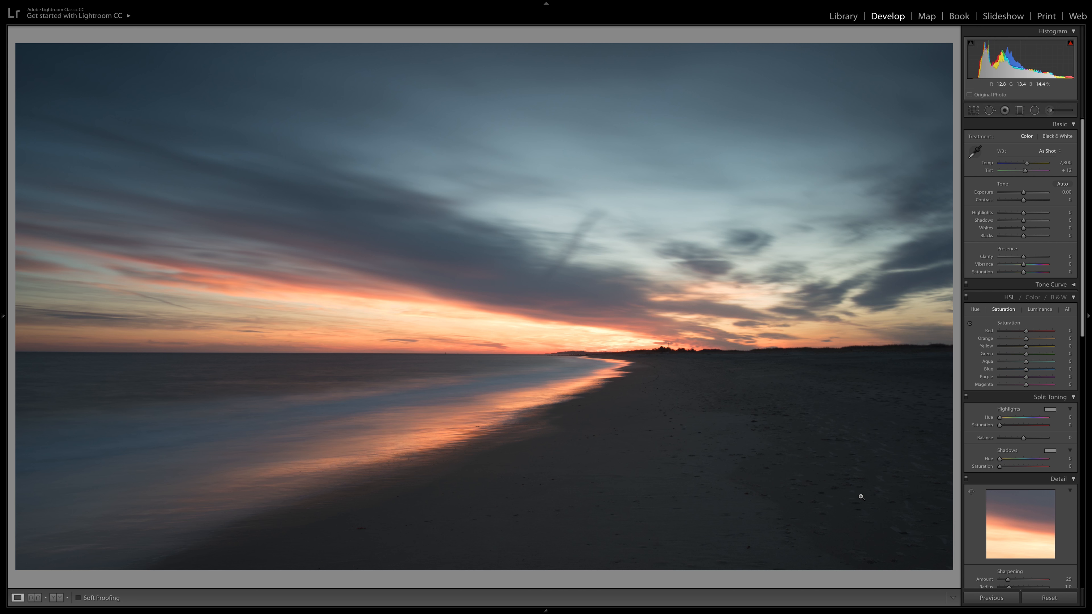
# Compare the photo with lens profile corrections disabled and enabled, leaving Enable Profile Corrections on
pyautogui.scroll(-8, 1030, 468)
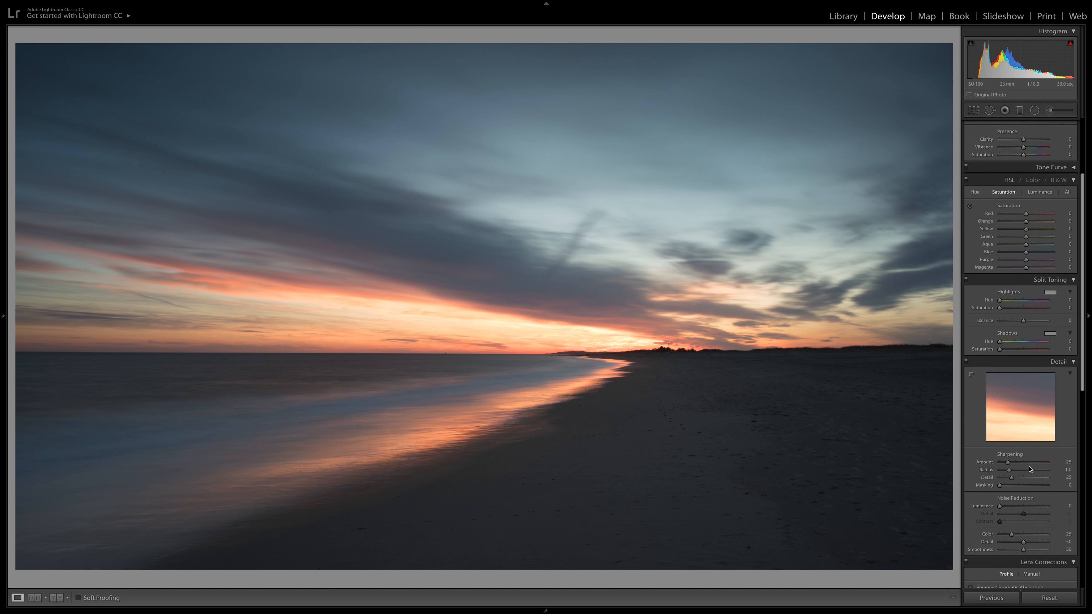
pyautogui.scroll(-10, 1030, 468)
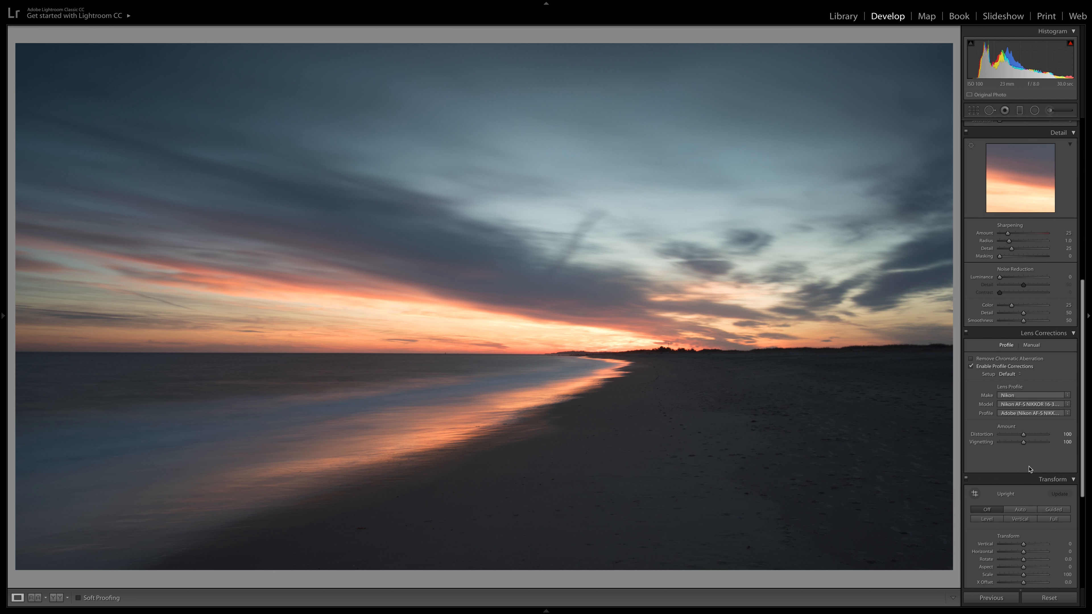
pyautogui.scroll(-2, 1029, 468)
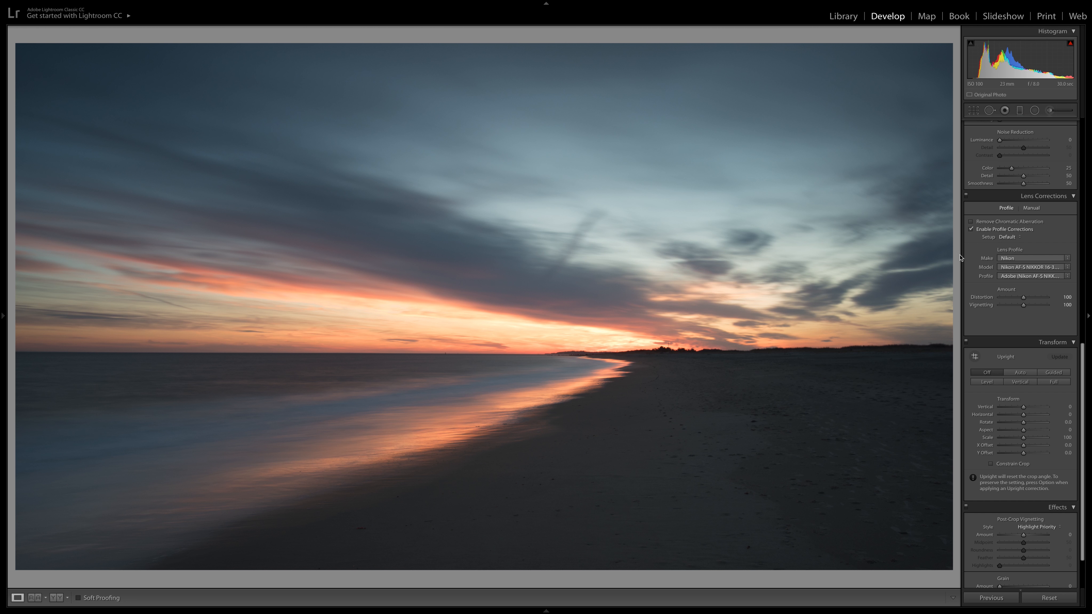
pyautogui.click(971, 230)
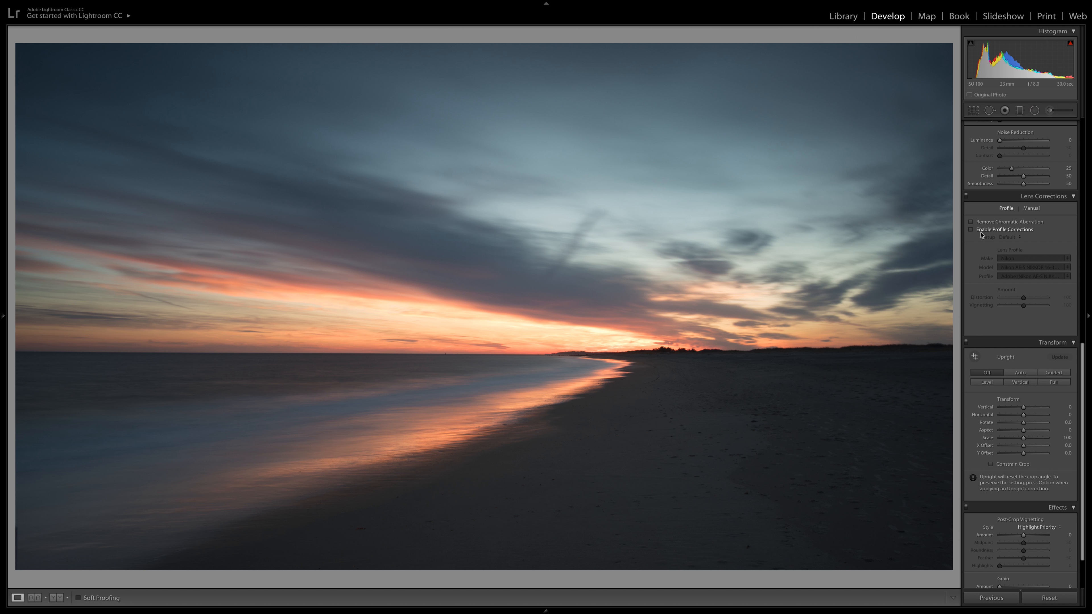
pyautogui.click(972, 230)
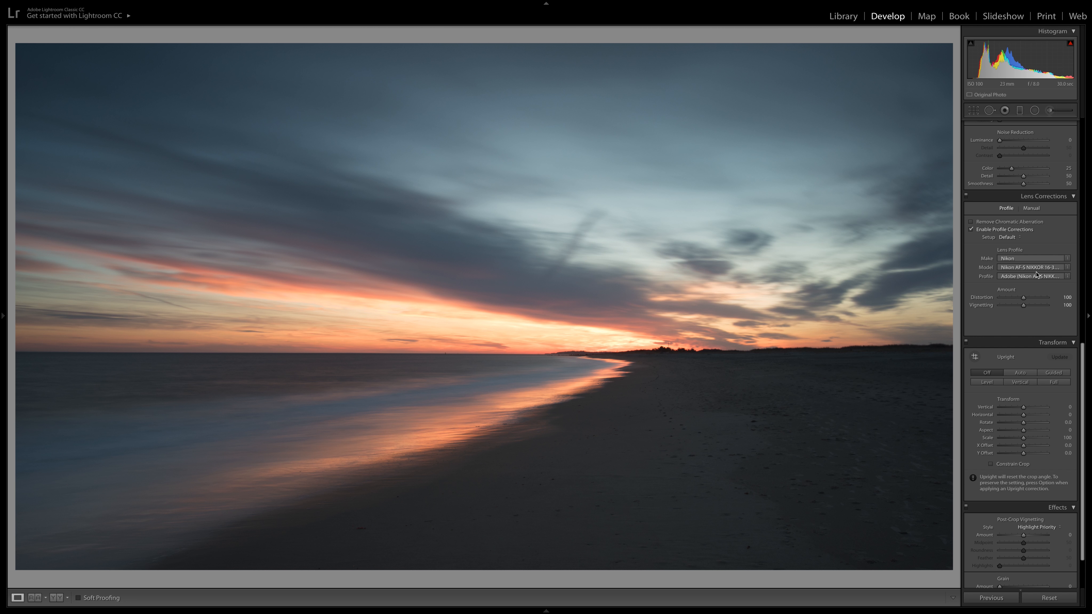
# Toggle Remove Chromatic Aberration to compare its effect on the photo
pyautogui.scroll(1, 986, 261)
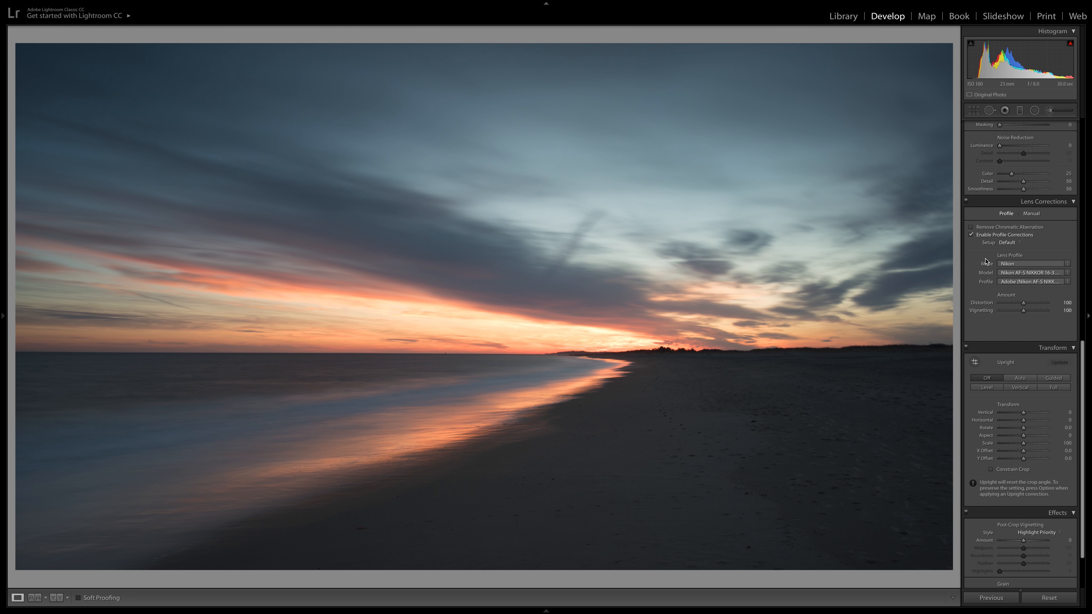
pyautogui.click(972, 228)
pyautogui.click(971, 228)
# Warm the white balance by setting the temperature to 11,152 and the tint to +21
pyautogui.scroll(15, 975, 236)
pyautogui.scroll(3, 974, 236)
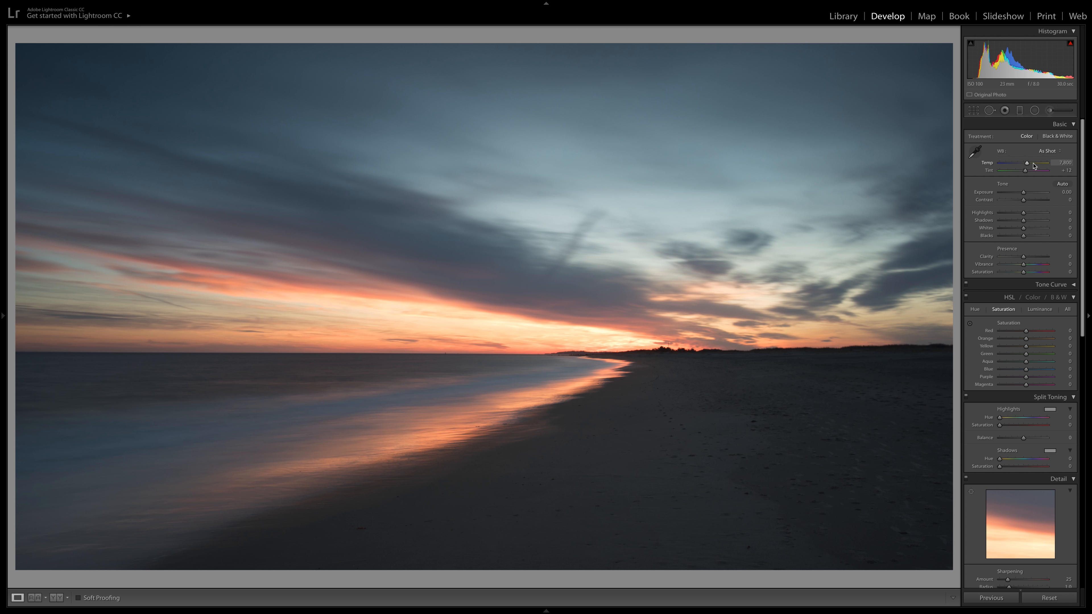
pyautogui.moveTo(1034, 166); pyautogui.dragTo(1030, 164)
pyautogui.click(1045, 151)
pyautogui.click(1042, 102)
pyautogui.moveTo(1028, 166); pyautogui.dragTo(1034, 165)
pyautogui.moveTo(1034, 167); pyautogui.dragTo(1034, 166)
pyautogui.moveTo(1027, 172); pyautogui.dragTo(1027, 172)
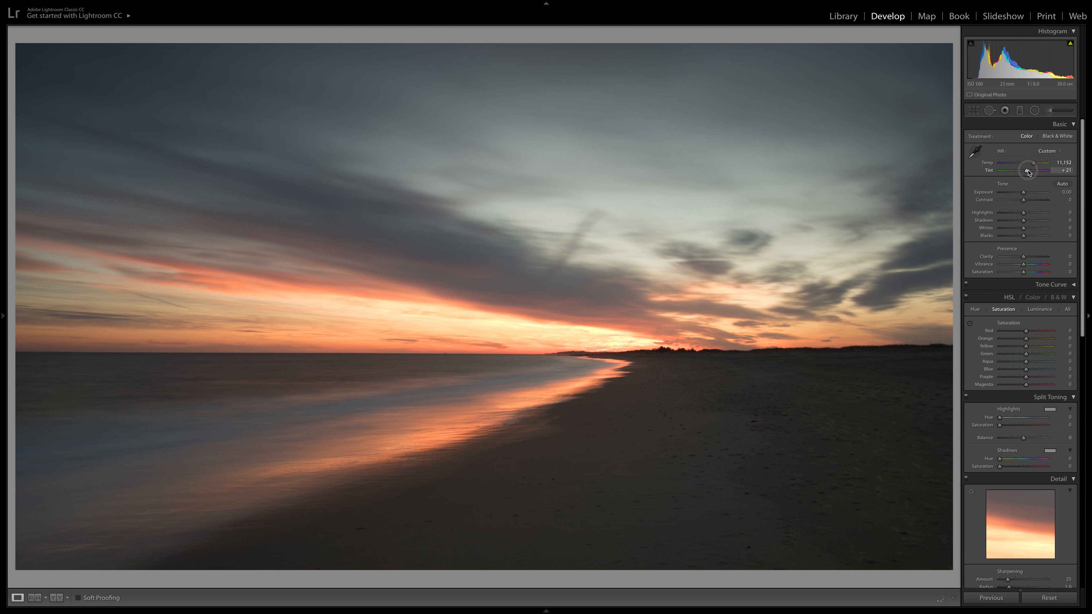
pyautogui.moveTo(1028, 172); pyautogui.dragTo(1028, 172)
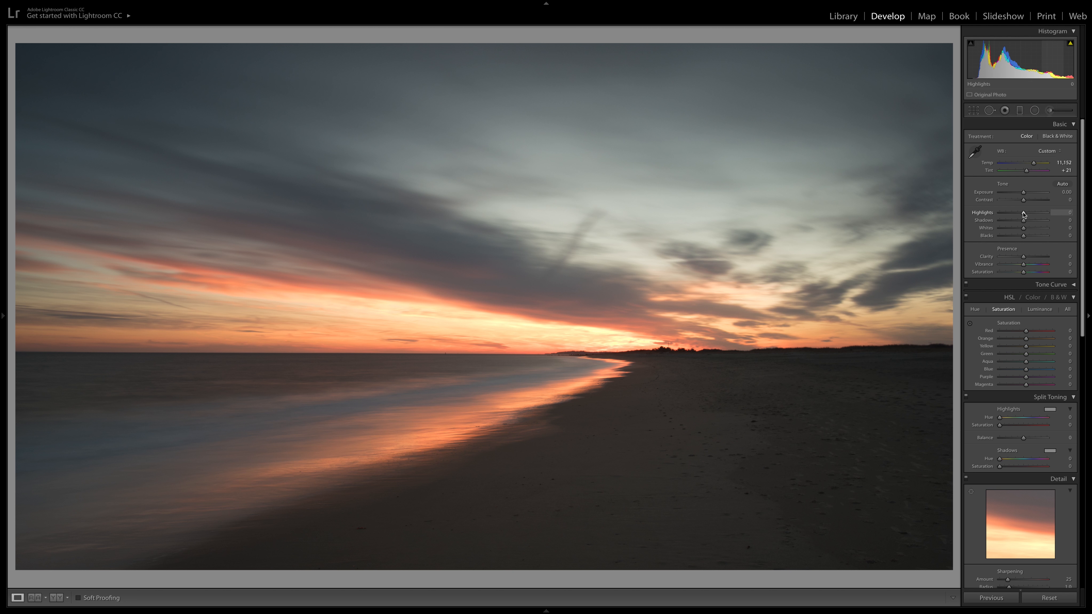
# Compare strong and weak highlight reduction, settle the highlights at -100, and raise the shadows to +74
pyautogui.moveTo(1024, 214); pyautogui.dragTo(984, 218)
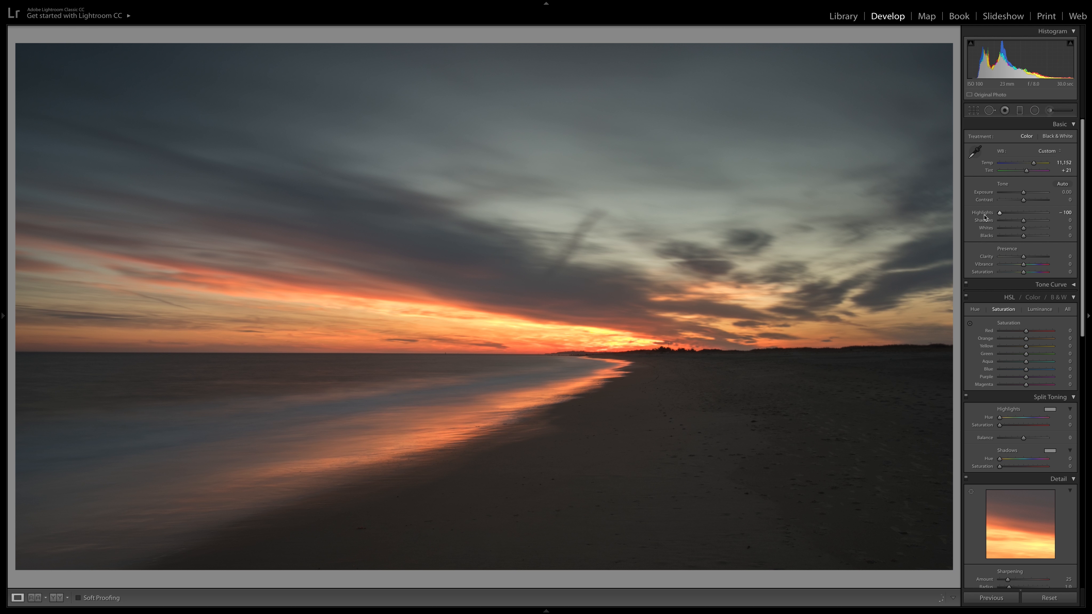
pyautogui.moveTo(1000, 214); pyautogui.dragTo(1023, 212)
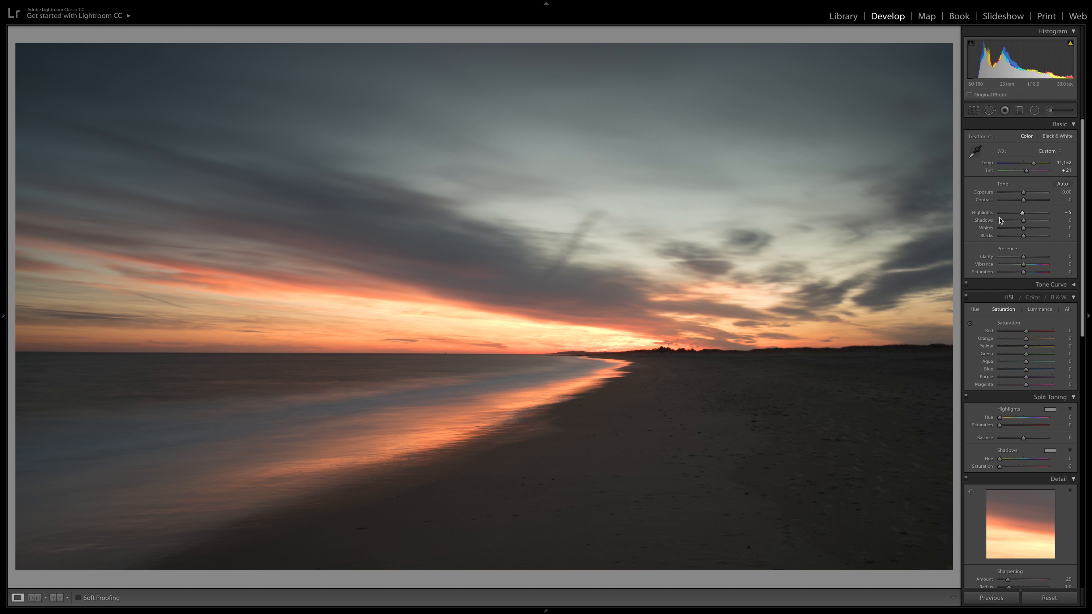
pyautogui.click(1023, 214)
pyautogui.moveTo(1023, 213); pyautogui.dragTo(993, 218)
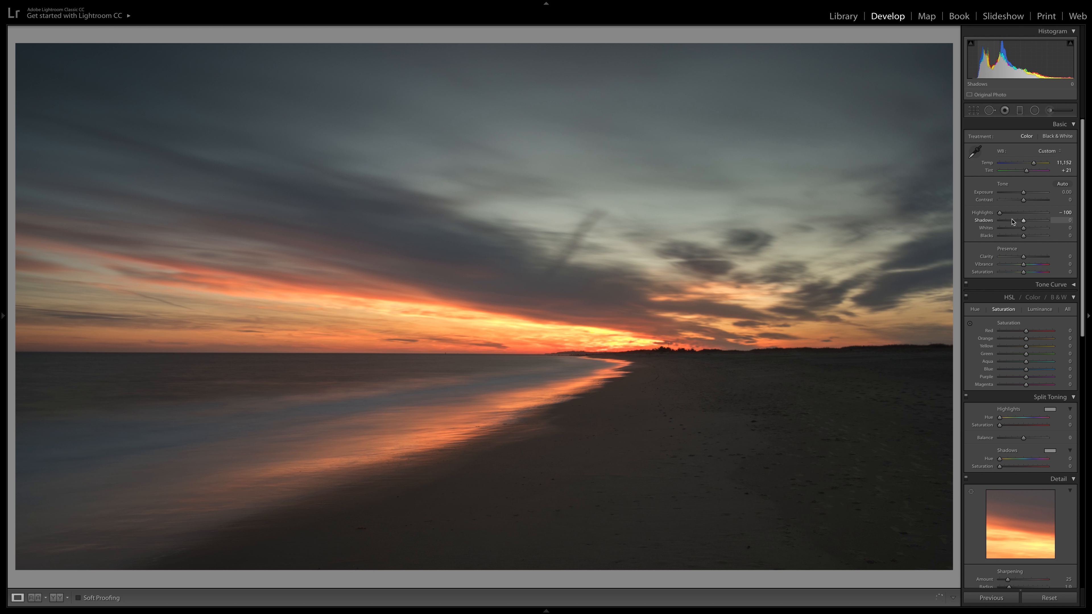
pyautogui.moveTo(1024, 220); pyautogui.dragTo(1041, 222)
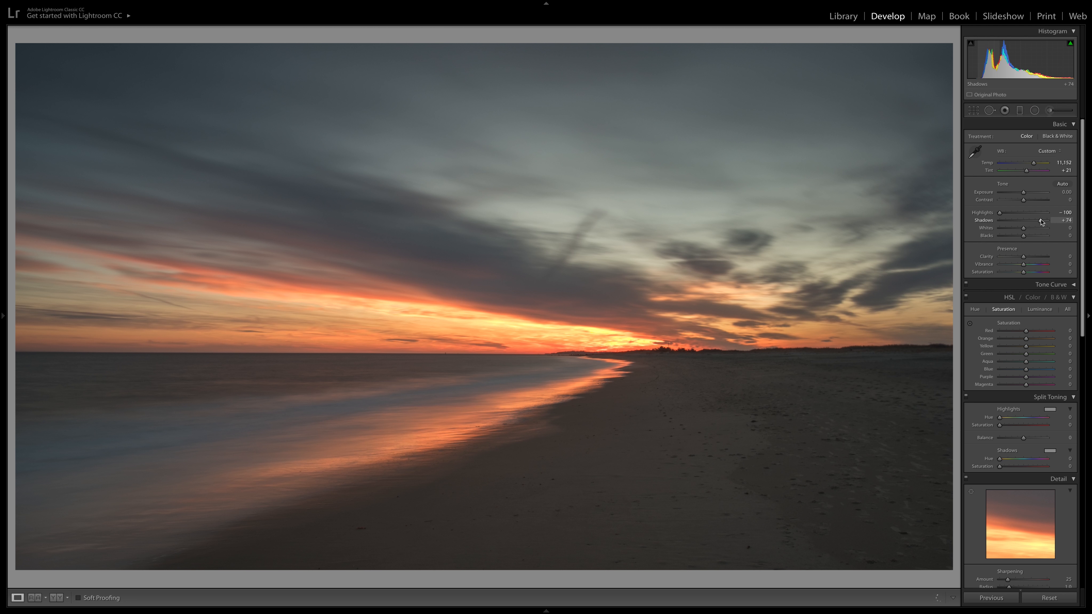
# Increase the photo's contrast to +28
pyautogui.click(1030, 201)
pyautogui.moveTo(1030, 201); pyautogui.dragTo(1029, 201)
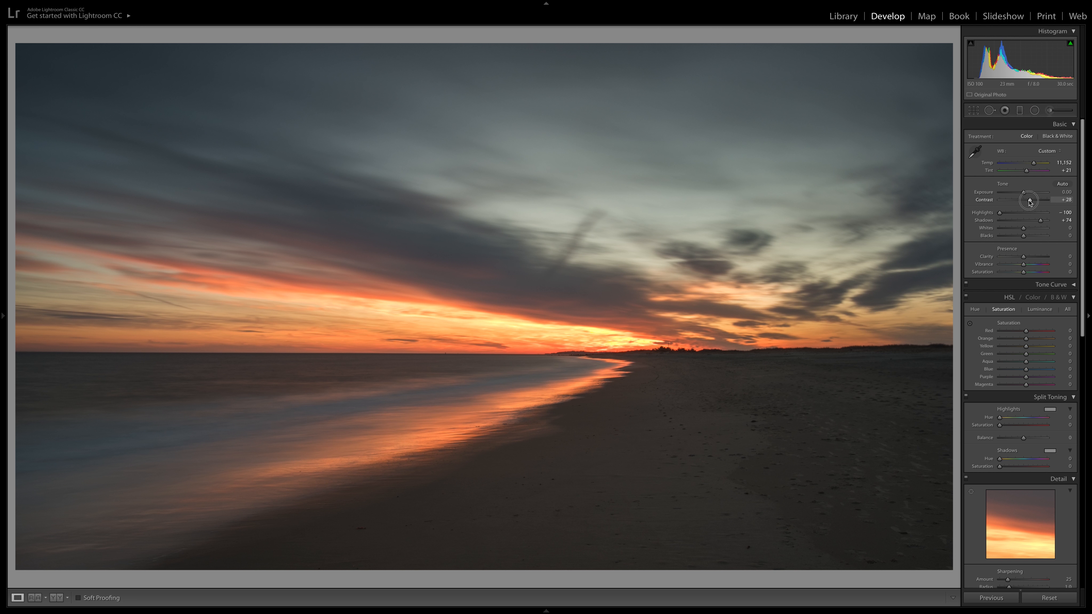
pyautogui.moveTo(1029, 201); pyautogui.dragTo(1030, 200)
# Lower the whites to -20 and the blacks to -56
pyautogui.moveTo(1025, 230); pyautogui.dragTo(1020, 231)
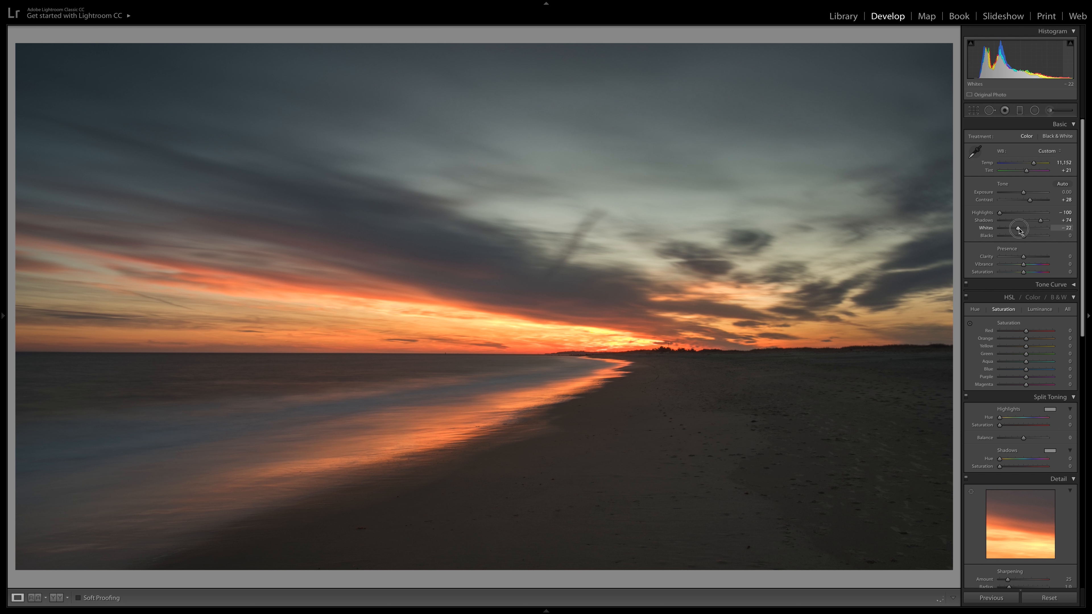
pyautogui.moveTo(1020, 231); pyautogui.dragTo(1011, 237)
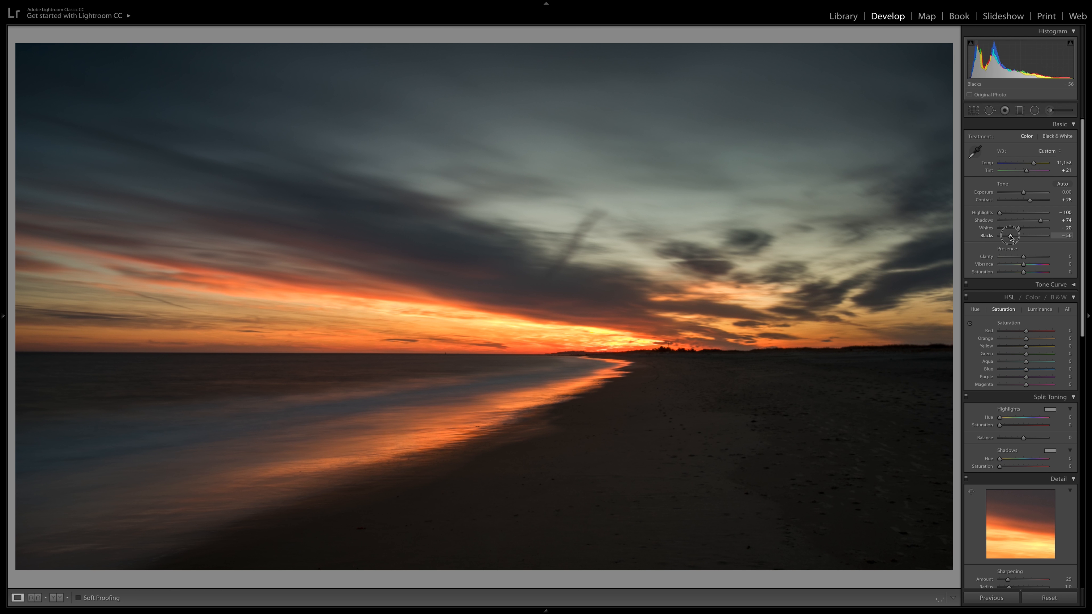
pyautogui.moveTo(1011, 237); pyautogui.dragTo(1010, 236)
# Raise the exposure to +0.05 and the clarity to +25
pyautogui.moveTo(1023, 194); pyautogui.dragTo(1025, 198)
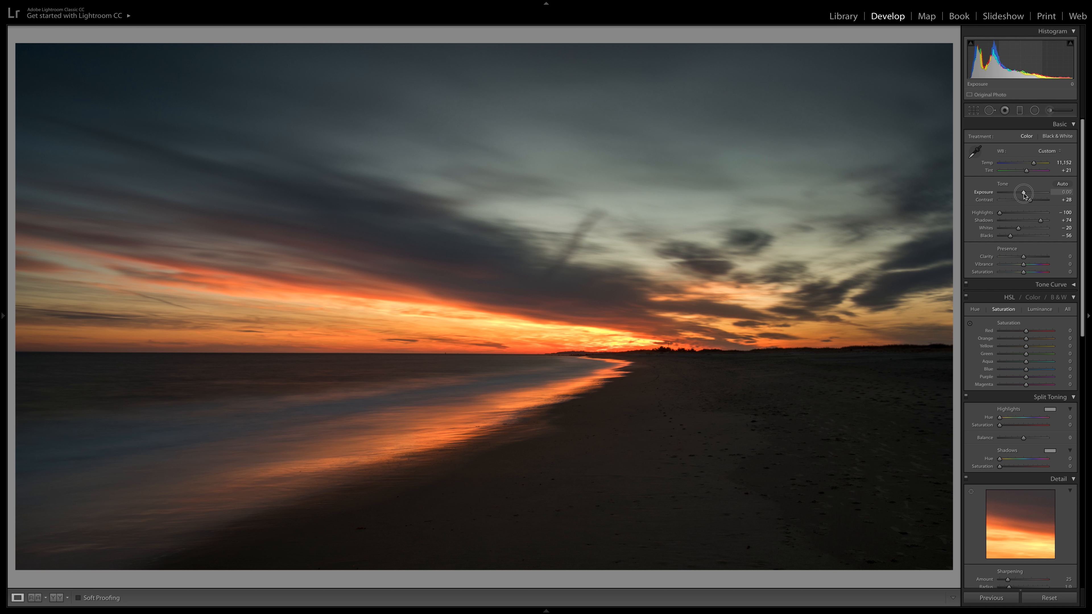
pyautogui.click(1029, 258)
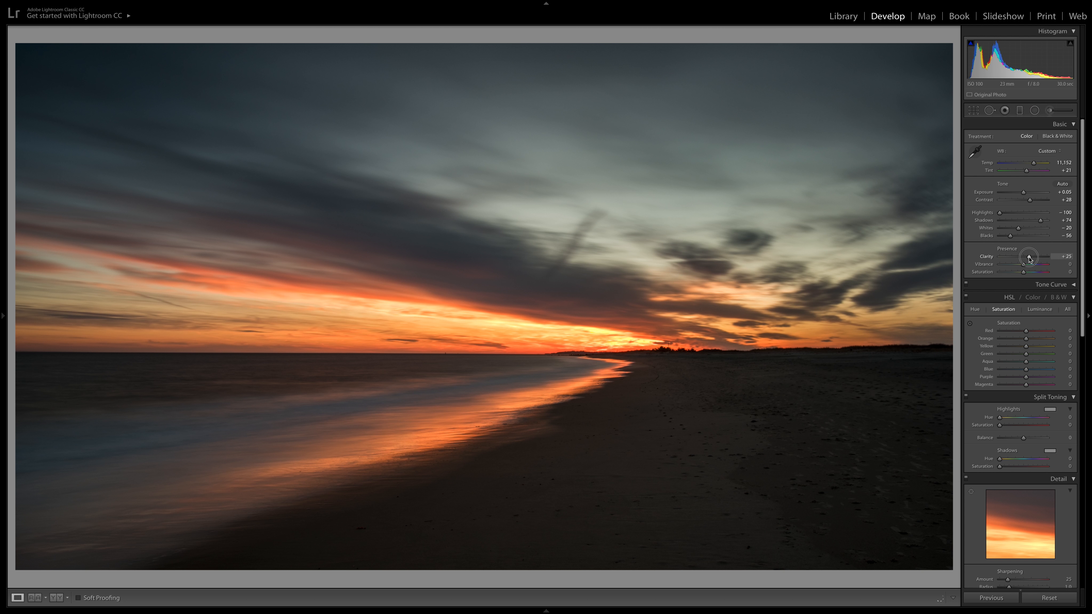
# Adjust the blacks to -54 and reduce the vibrance to -14
pyautogui.moveTo(1010, 237); pyautogui.dragTo(1011, 238)
pyautogui.moveTo(1023, 265); pyautogui.dragTo(1021, 267)
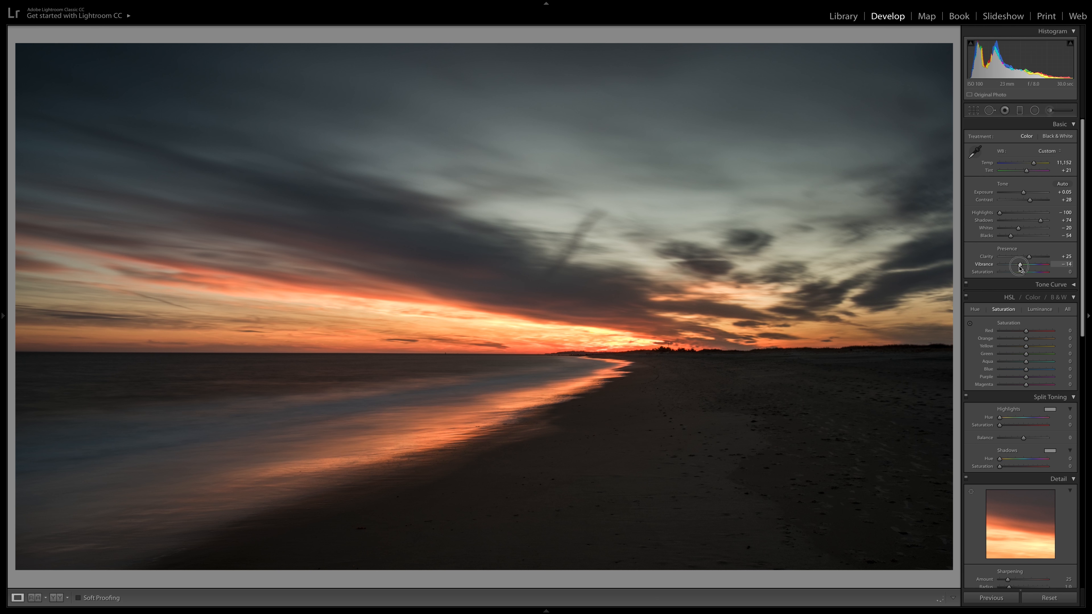
# Raise the photo's overall saturation to +21
pyautogui.moveTo(1023, 272); pyautogui.dragTo(1030, 275)
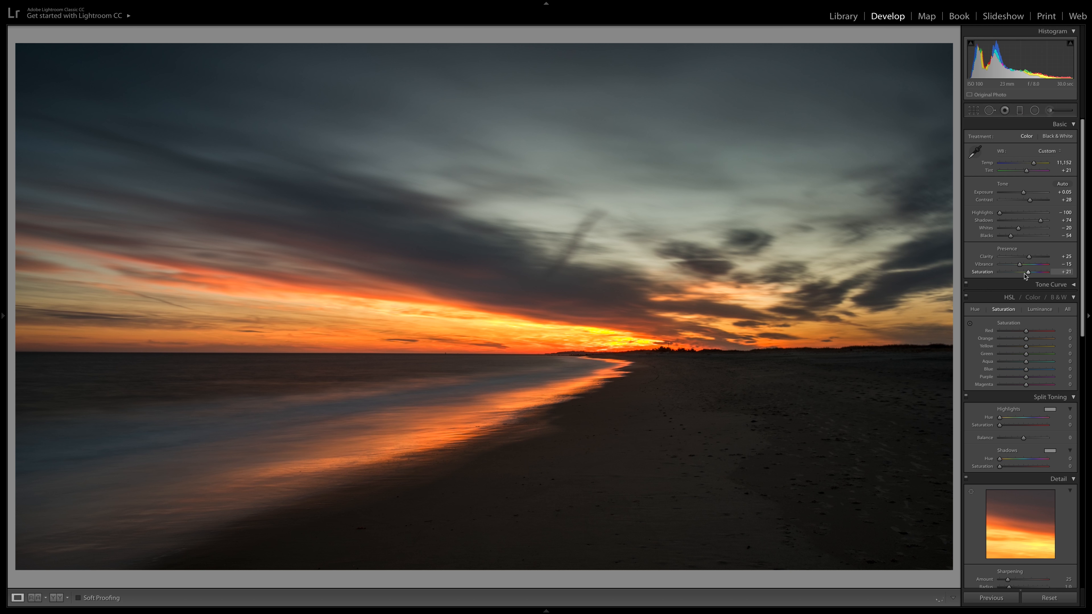
pyautogui.scroll(-1, 1022, 294)
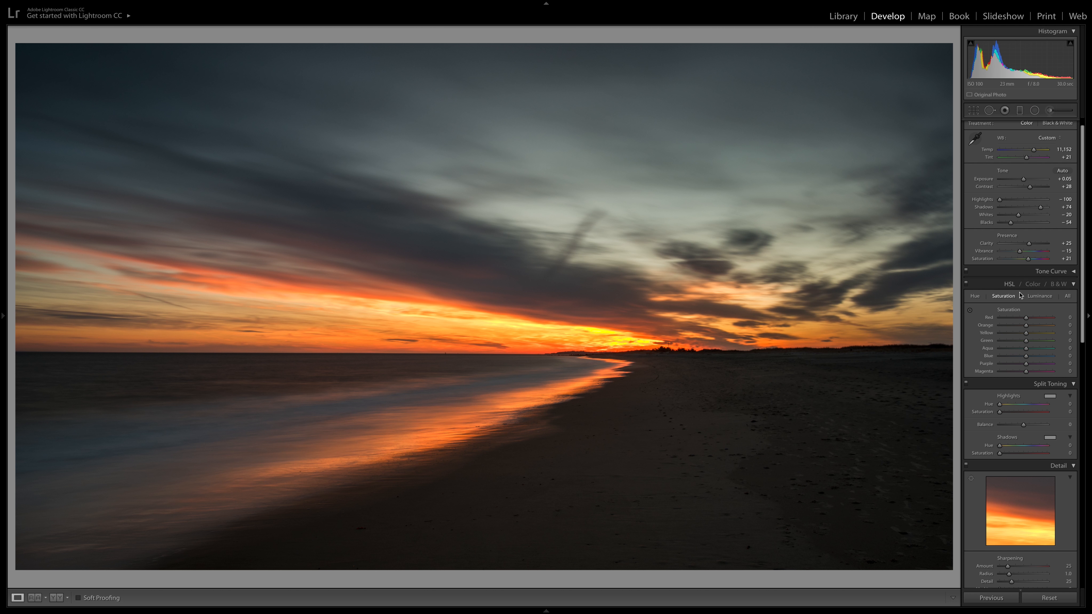
pyautogui.scroll(-1, 1010, 311)
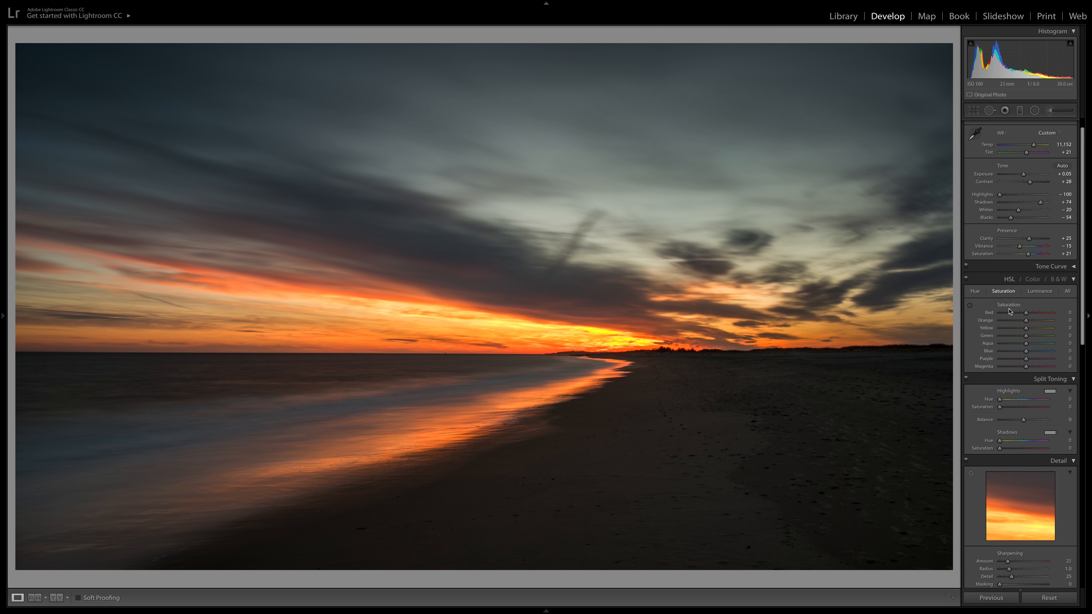
pyautogui.scroll(1, 1009, 312)
# Adjust the tone curve regions, setting Lights to +19 and Darks to -12
pyautogui.scroll(-1, 1009, 310)
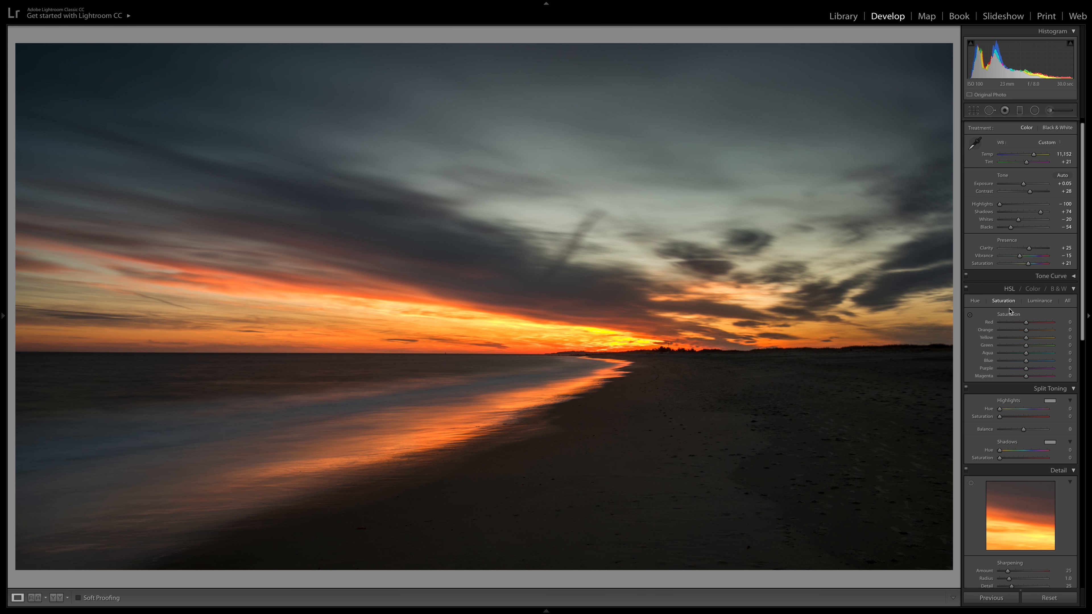
pyautogui.click(1074, 277)
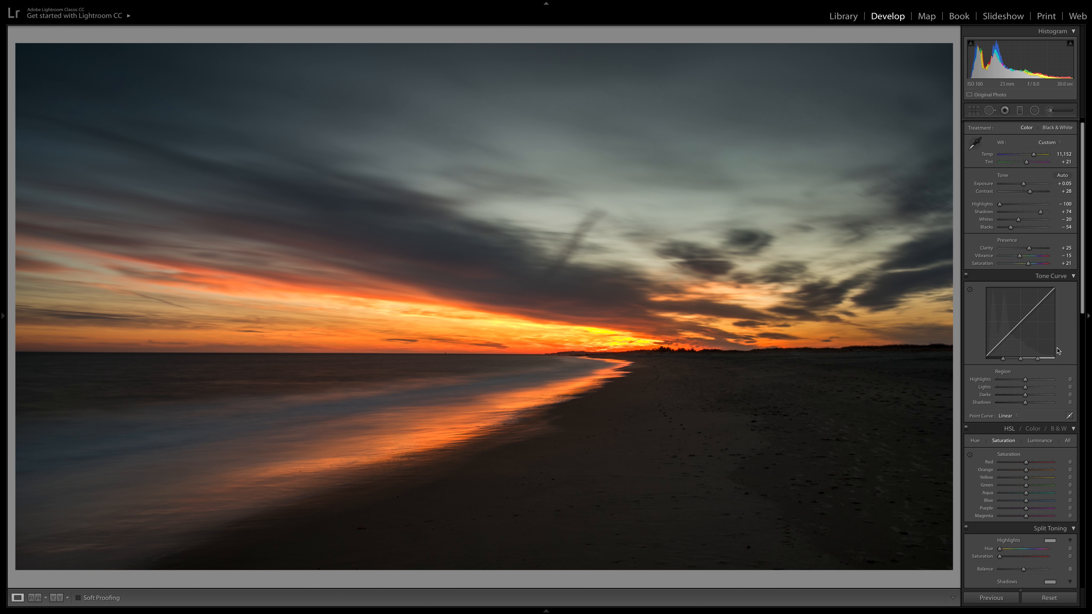
pyautogui.moveTo(1026, 387); pyautogui.dragTo(1031, 389)
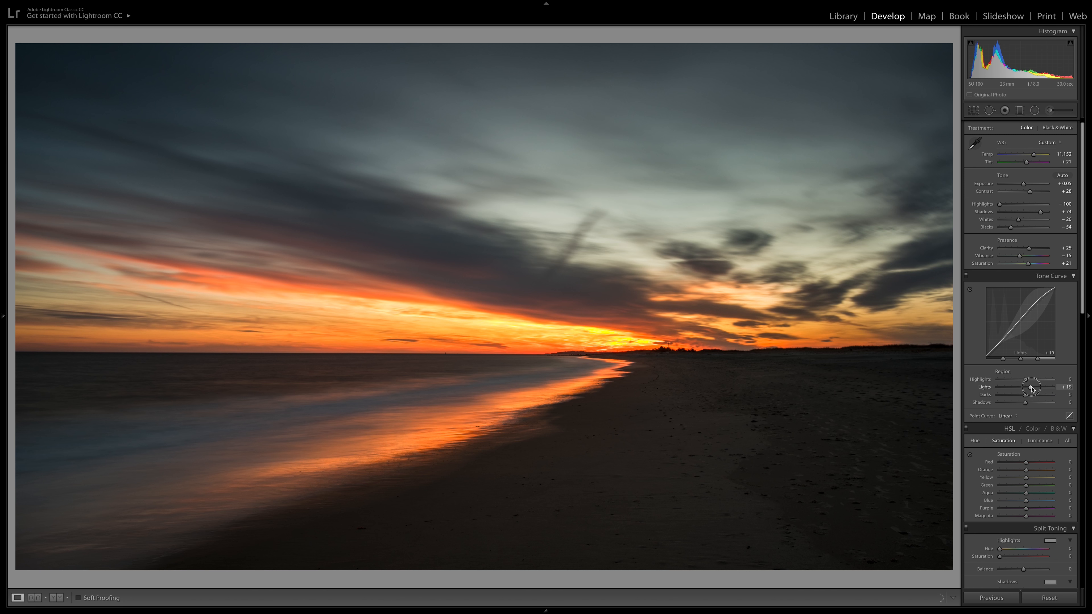
pyautogui.moveTo(1025, 394); pyautogui.dragTo(1023, 396)
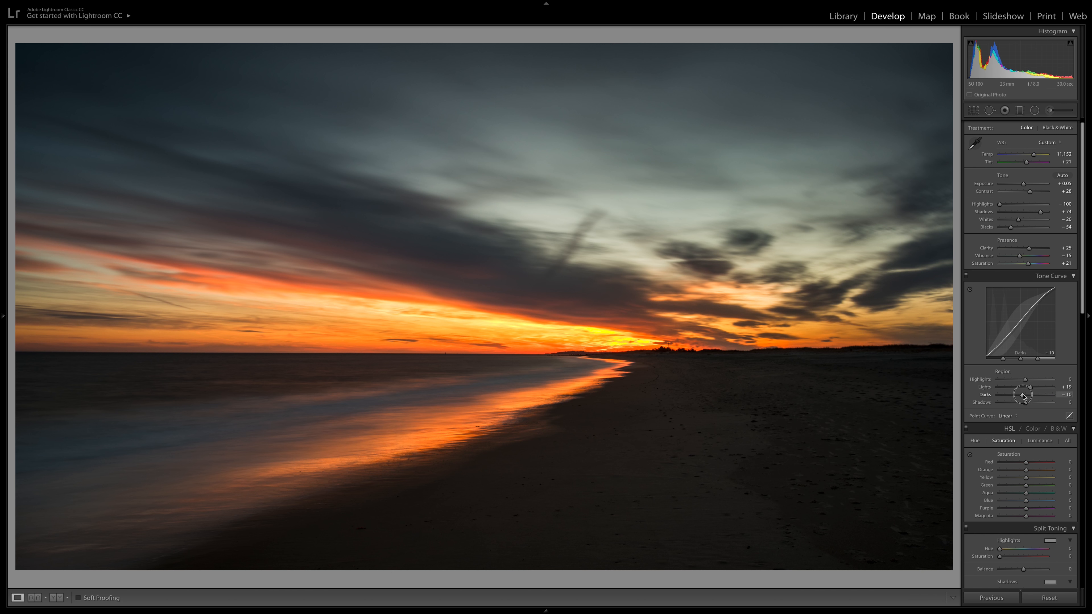
pyautogui.moveTo(1023, 396); pyautogui.dragTo(1024, 396)
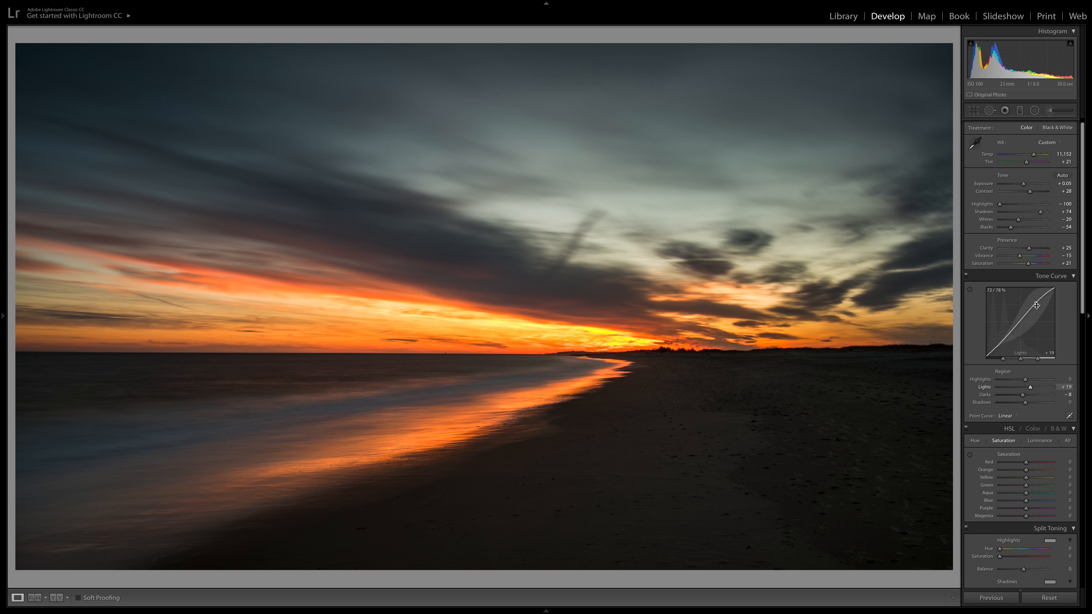
pyautogui.moveTo(1023, 395); pyautogui.dragTo(1021, 397)
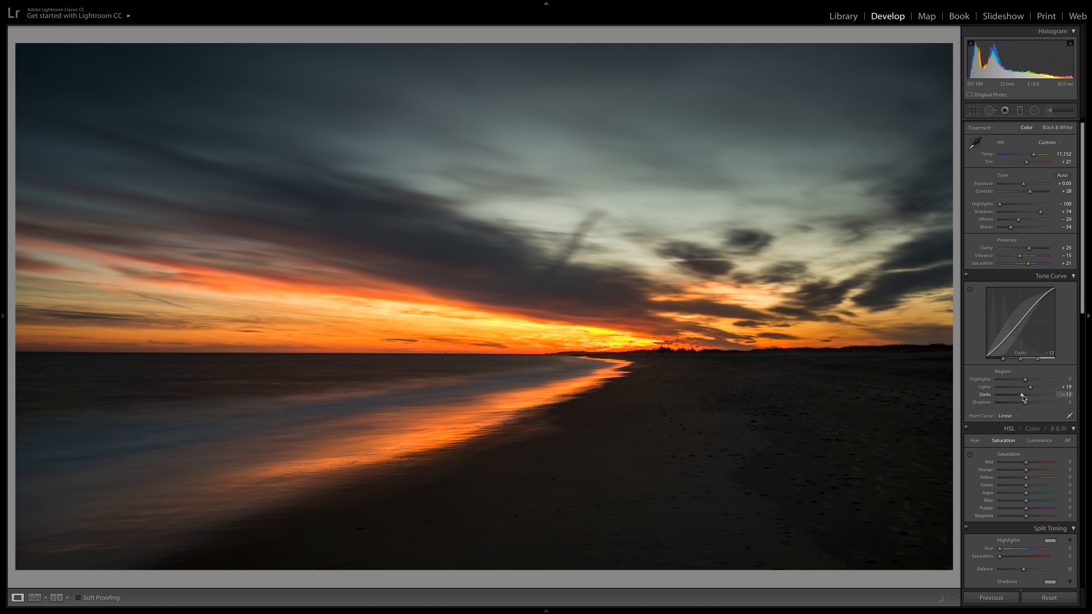
pyautogui.click(1074, 276)
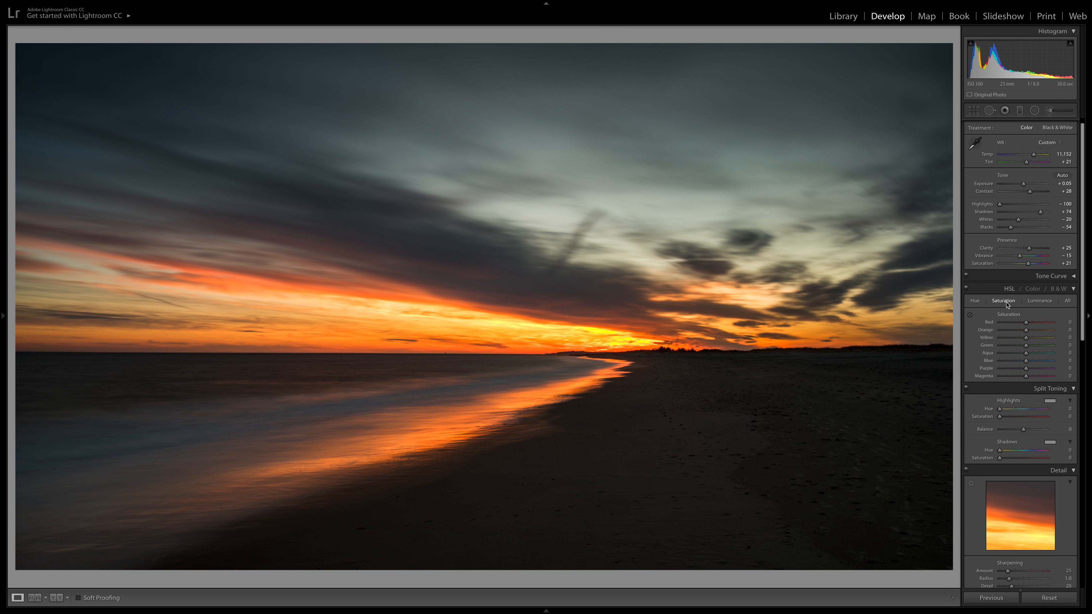
# Fine-tune the HSL saturation of the orange, blue, purple and magenta tones
pyautogui.click(978, 303)
pyautogui.click(1006, 302)
pyautogui.moveTo(1030, 330); pyautogui.dragTo(1030, 340)
pyautogui.moveTo(1026, 361)
pyautogui.mouseDown()
pyautogui.moveTo(1010, 365)
pyautogui.moveTo(1024, 364)
pyautogui.mouseUp()
pyautogui.moveTo(1027, 363)
pyautogui.mouseDown()
pyautogui.moveTo(1011, 368)
pyautogui.moveTo(1026, 369)
pyautogui.mouseUp()
pyautogui.click(1028, 377)
pyautogui.moveTo(1030, 378); pyautogui.dragTo(1030, 379)
# Set the HSL luminance to red +9, orange +13 and yellow +10, and adjust the blue-to-magenta range
pyautogui.click(1044, 301)
pyautogui.moveTo(1026, 322); pyautogui.dragTo(1029, 339)
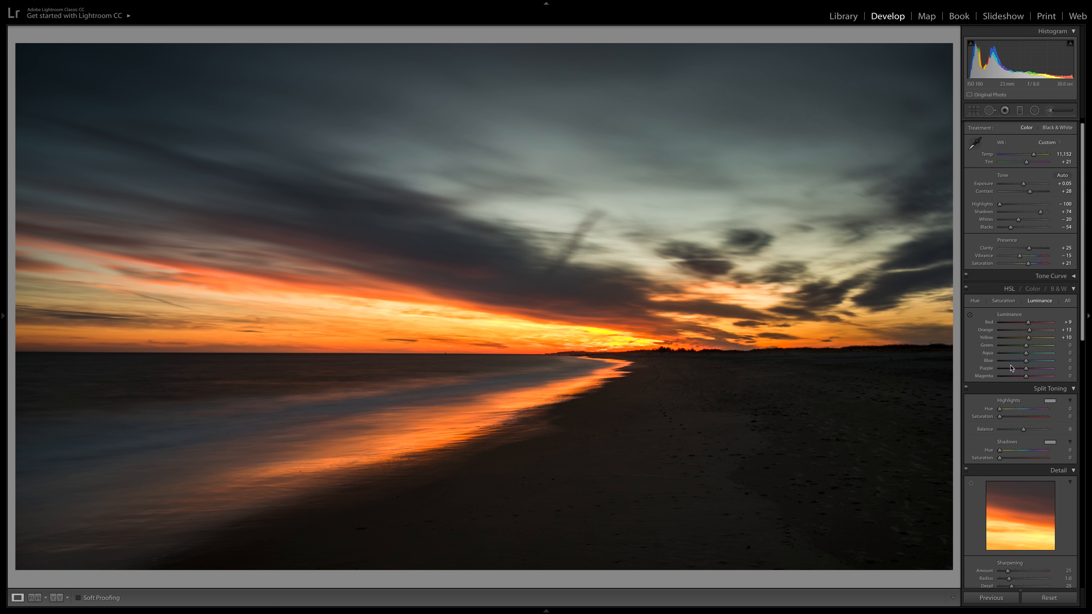
pyautogui.moveTo(1025, 364); pyautogui.dragTo(1032, 378)
pyautogui.click(1073, 292)
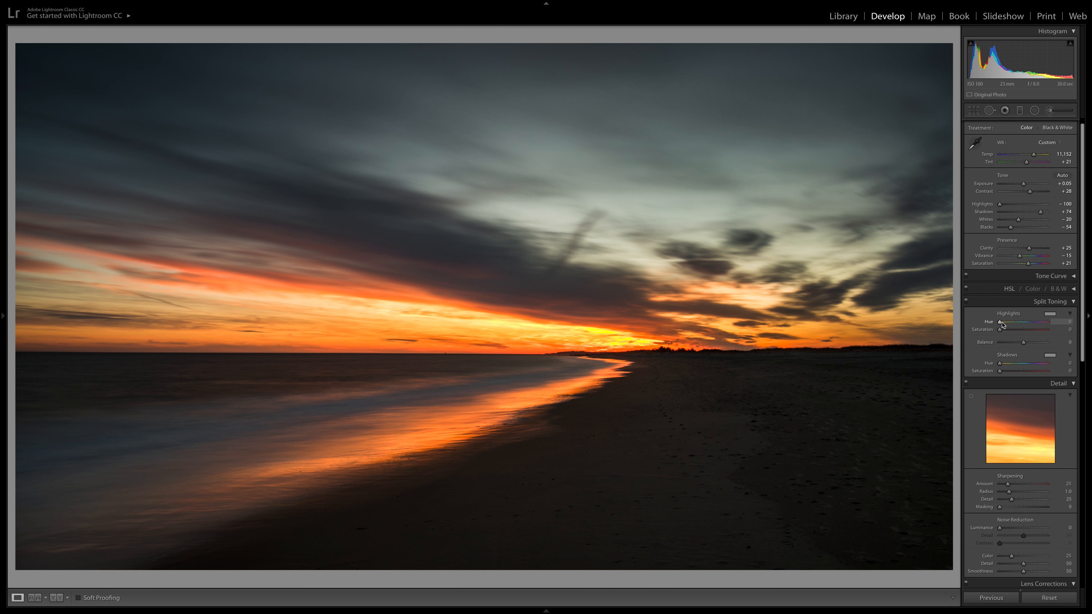
# Split tone the highlights with hue 34 and saturation 19
pyautogui.moveTo(1001, 331); pyautogui.dragTo(1014, 332)
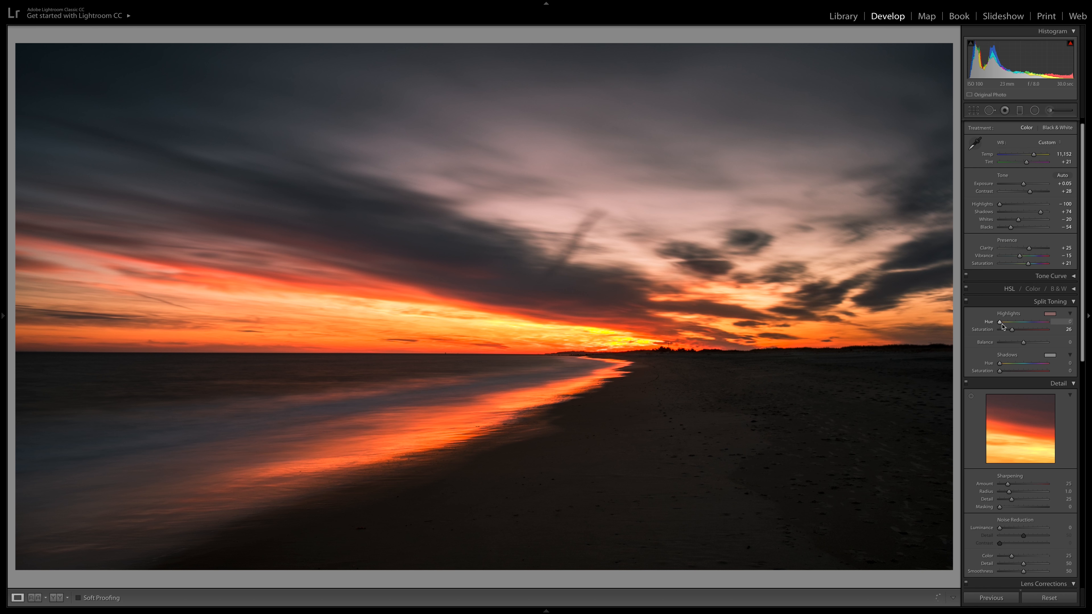
pyautogui.moveTo(1000, 324); pyautogui.dragTo(1005, 325)
pyautogui.moveTo(1011, 330)
pyautogui.mouseDown()
pyautogui.moveTo(996, 332)
pyautogui.moveTo(1011, 332)
pyautogui.mouseUp()
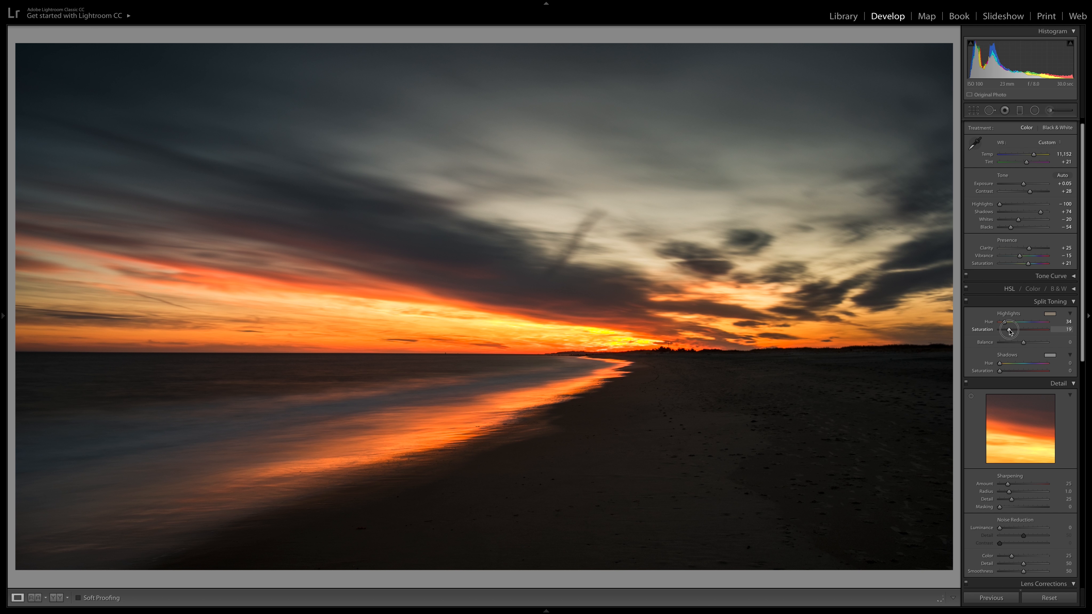
pyautogui.moveTo(1009, 330); pyautogui.dragTo(1009, 330)
pyautogui.scroll(-5, 1026, 358)
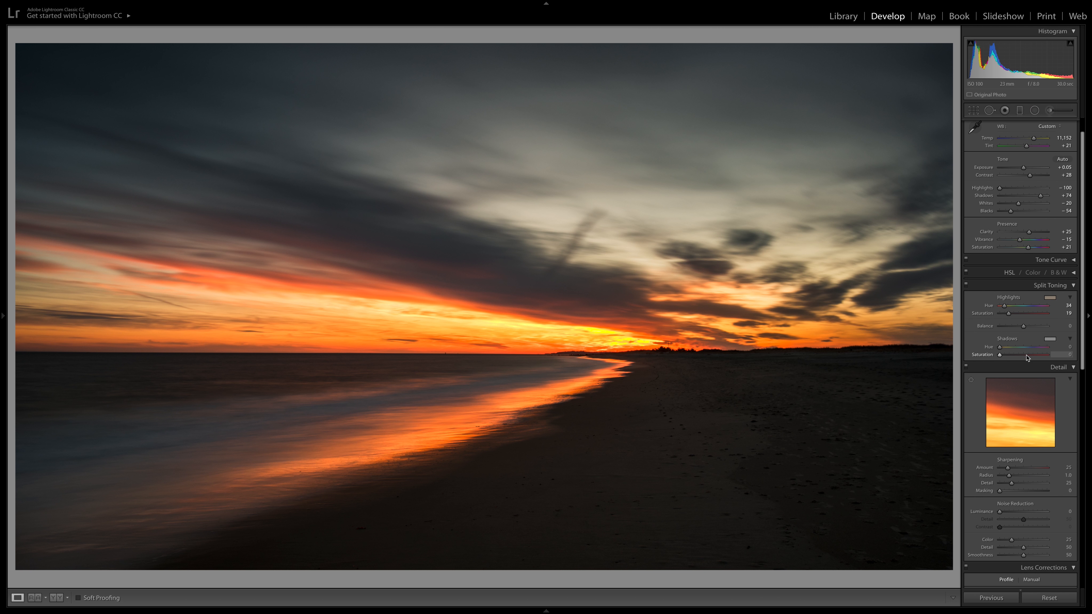
pyautogui.scroll(4, 1025, 355)
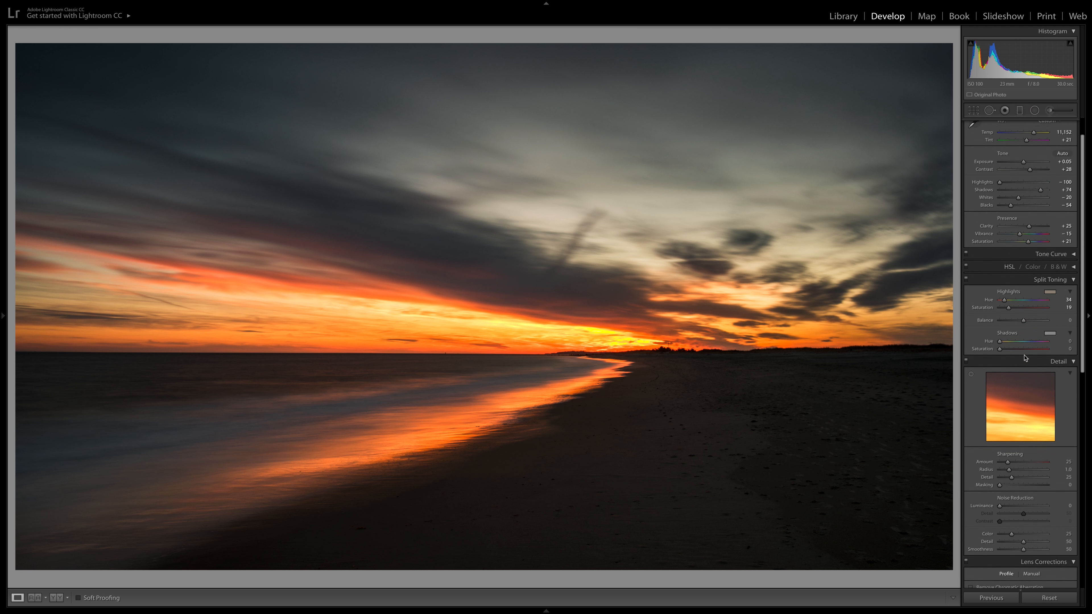
pyautogui.click(1074, 280)
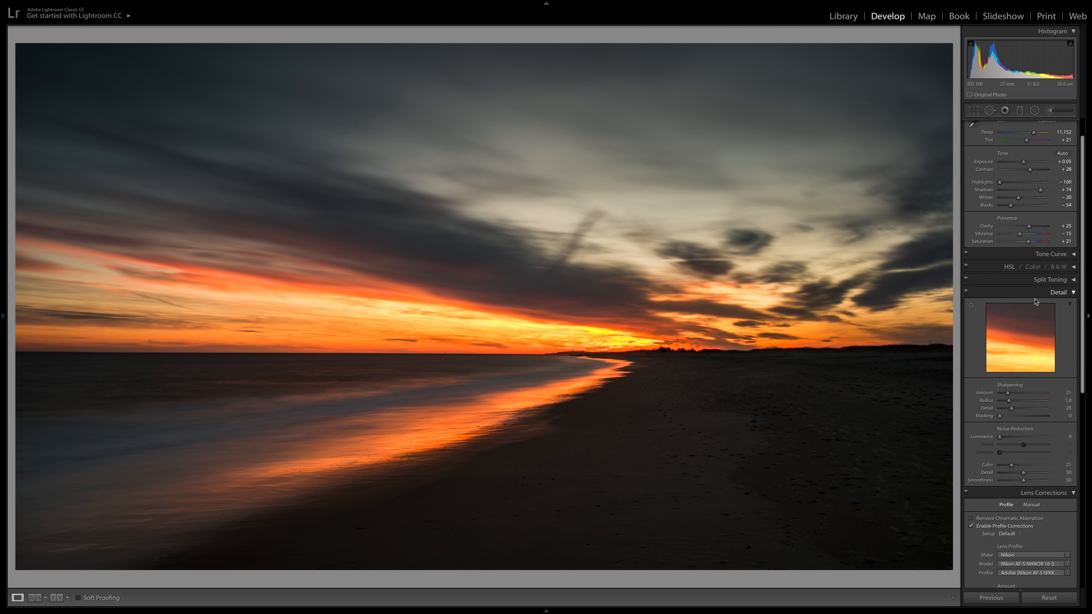
# Set the sharpening amount to 76 and the luminance noise reduction to 6
pyautogui.scroll(-2, 1016, 344)
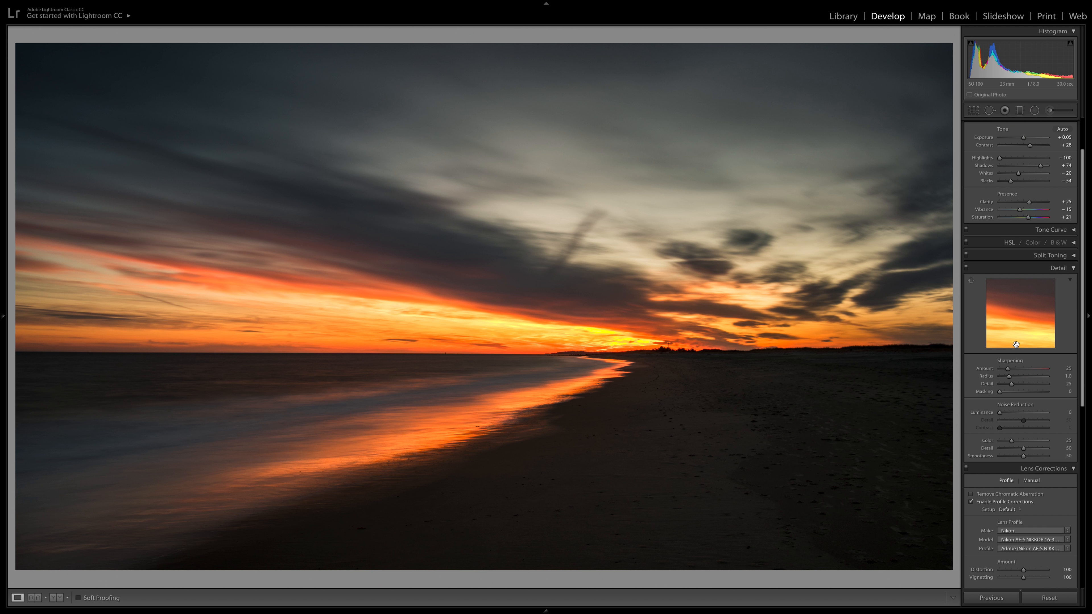
pyautogui.click(1023, 372)
pyautogui.scroll(-1, 1025, 371)
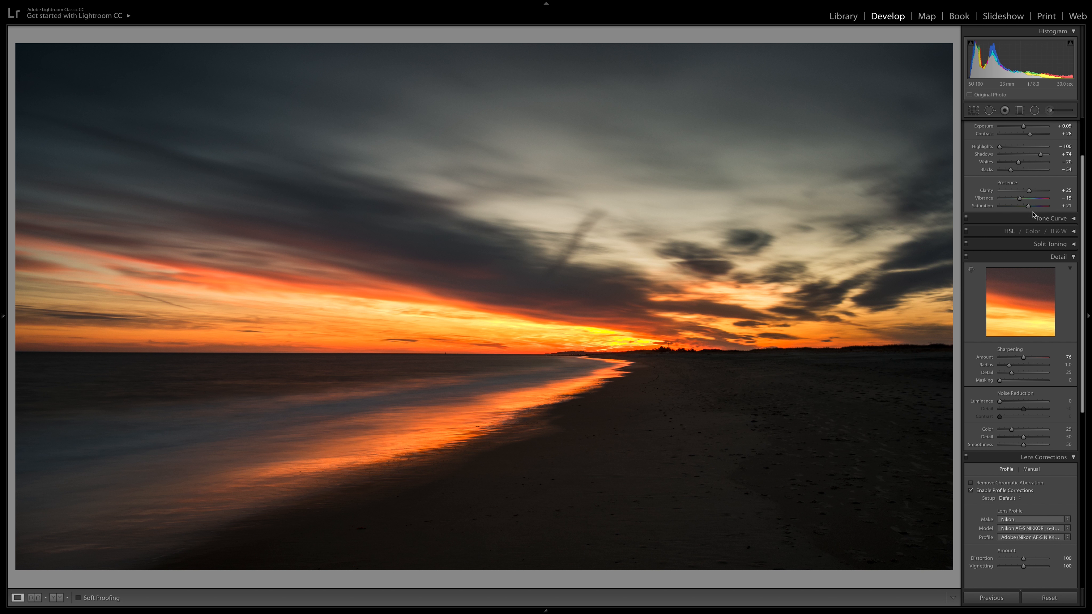
pyautogui.moveTo(1000, 402); pyautogui.dragTo(1005, 405)
pyautogui.scroll(-1, 1046, 473)
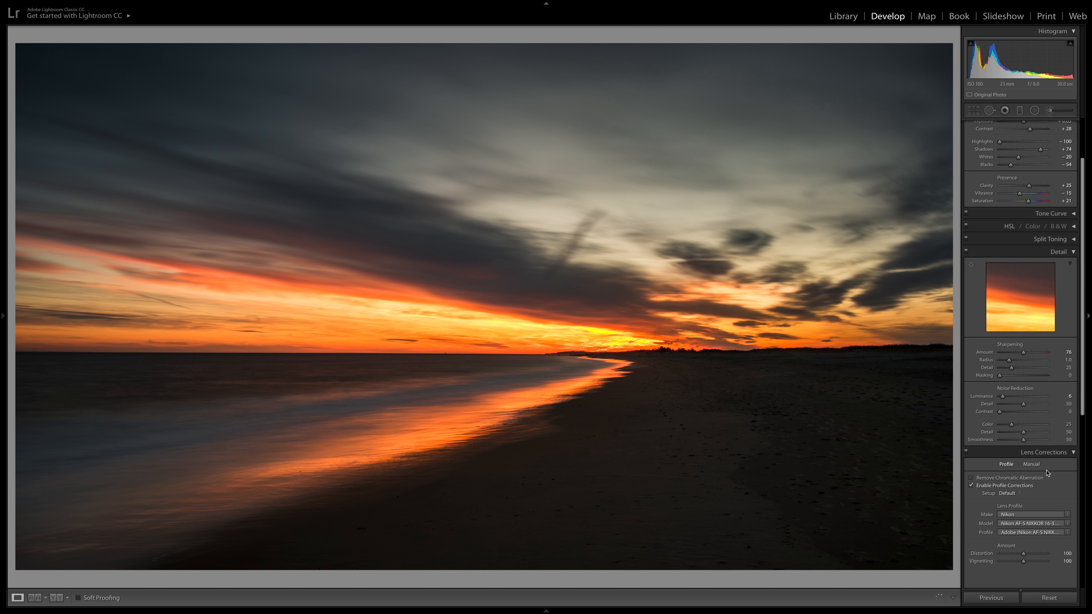
# Apply a slight positive Dehaze amount to the photo
pyautogui.scroll(-10, 1047, 474)
pyautogui.scroll(1, 1047, 471)
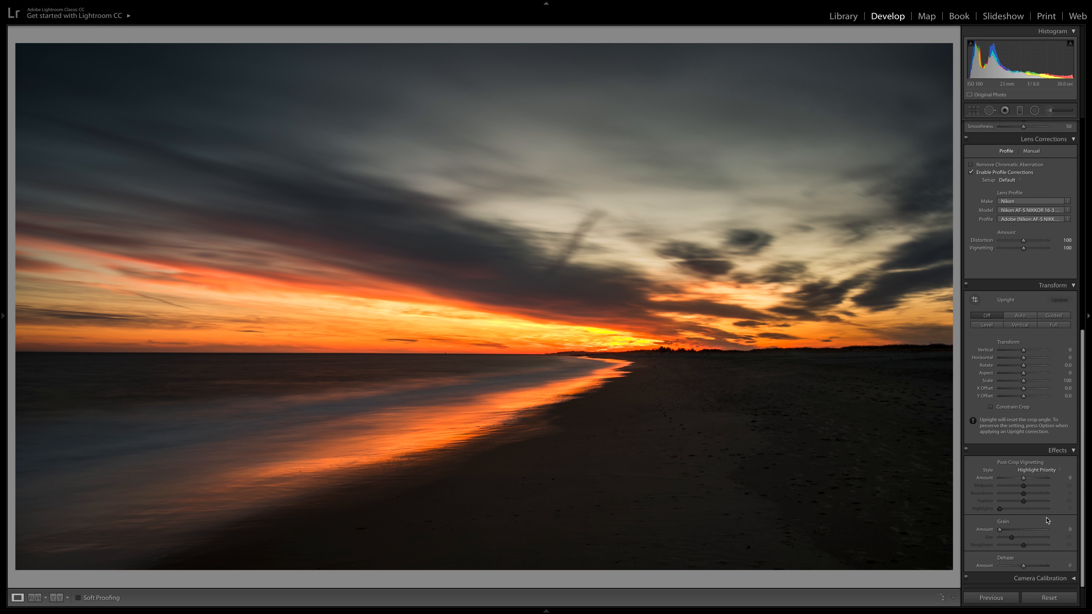
pyautogui.moveTo(1024, 566); pyautogui.dragTo(1026, 568)
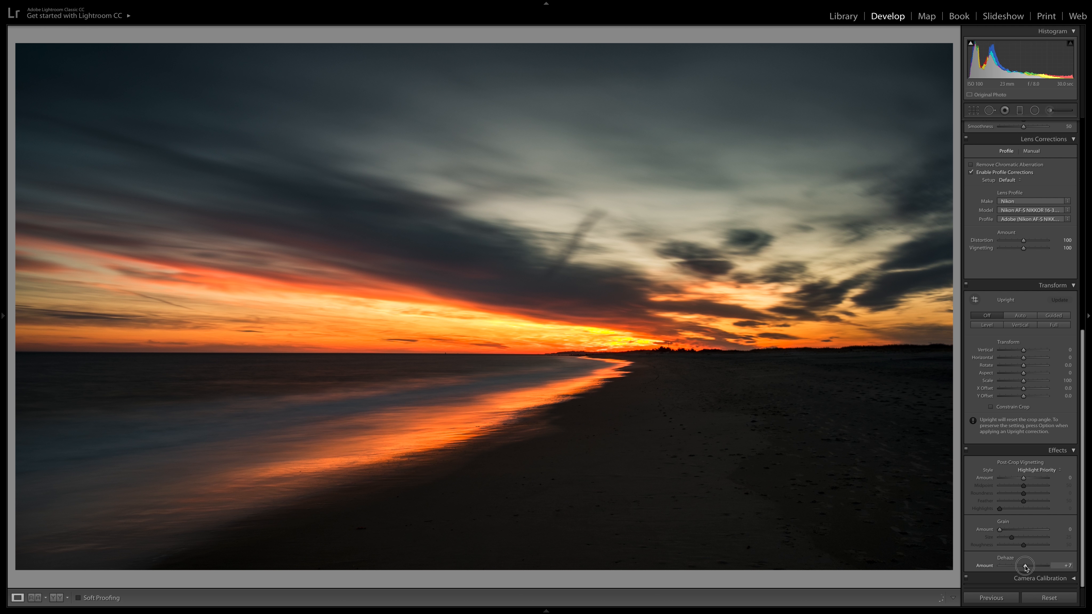
pyautogui.moveTo(1026, 568); pyautogui.dragTo(1026, 568)
# Check the shadow clipping and raise the blacks to -48
pyautogui.scroll(10, 1029, 438)
pyautogui.scroll(2, 1029, 438)
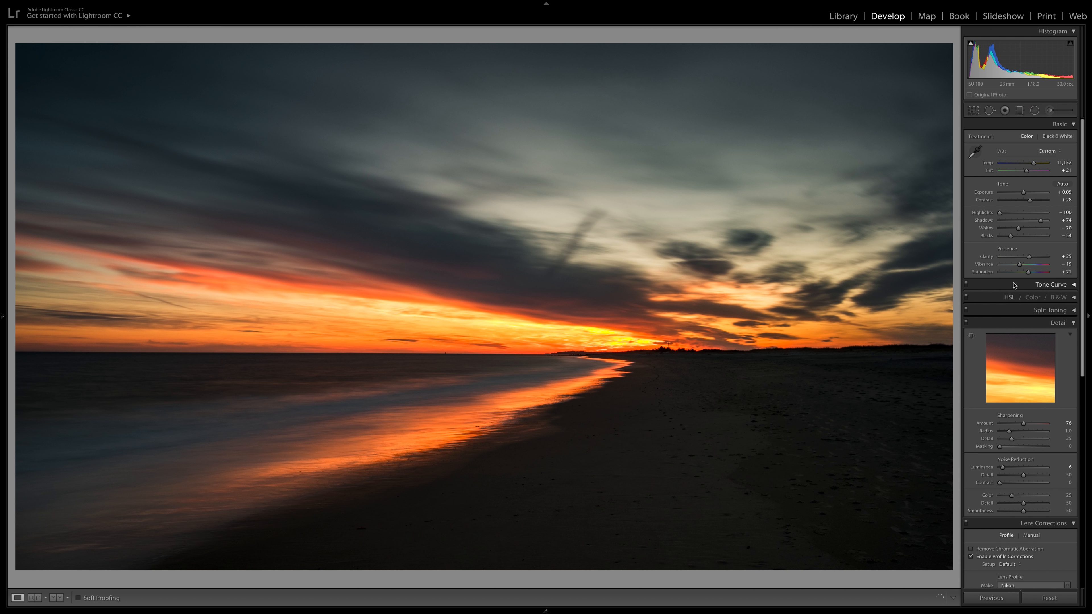
pyautogui.moveTo(971, 44)
pyautogui.moveTo(1010, 241); pyautogui.dragTo(1013, 240)
# Heal the small spot in the orange sky just above the sea horizon, using a size 37 brush
pyautogui.click(991, 111)
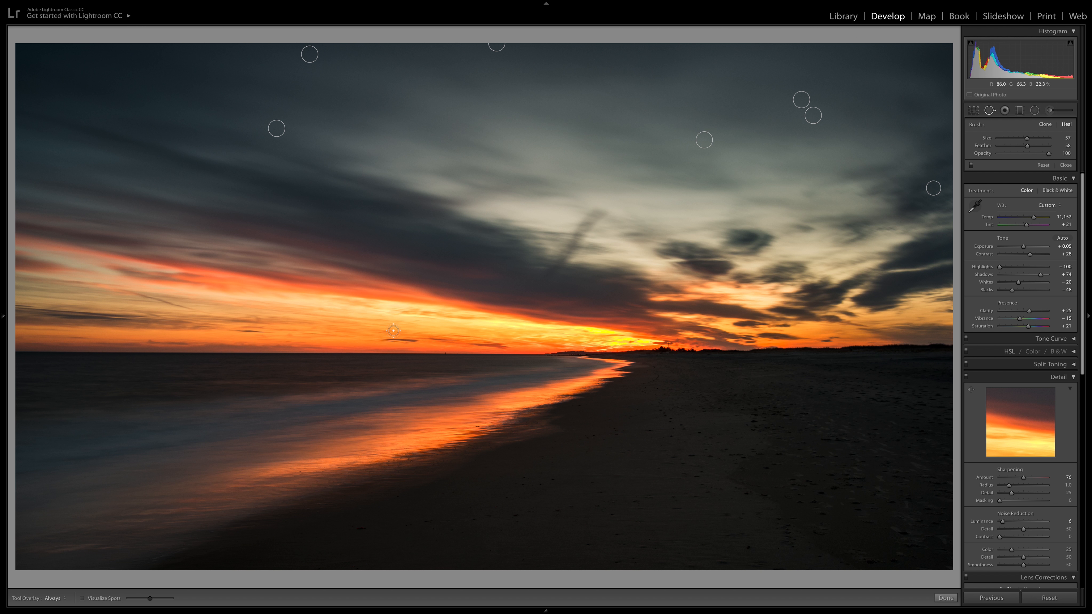
pyautogui.press('[')
pyautogui.click(278, 335)
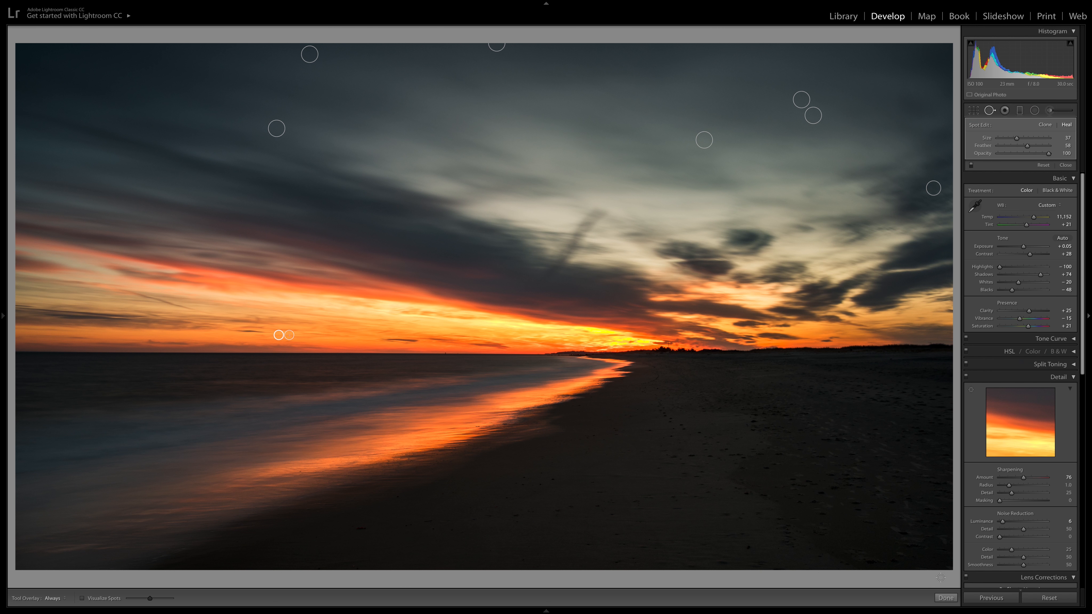
pyautogui.click(946, 598)
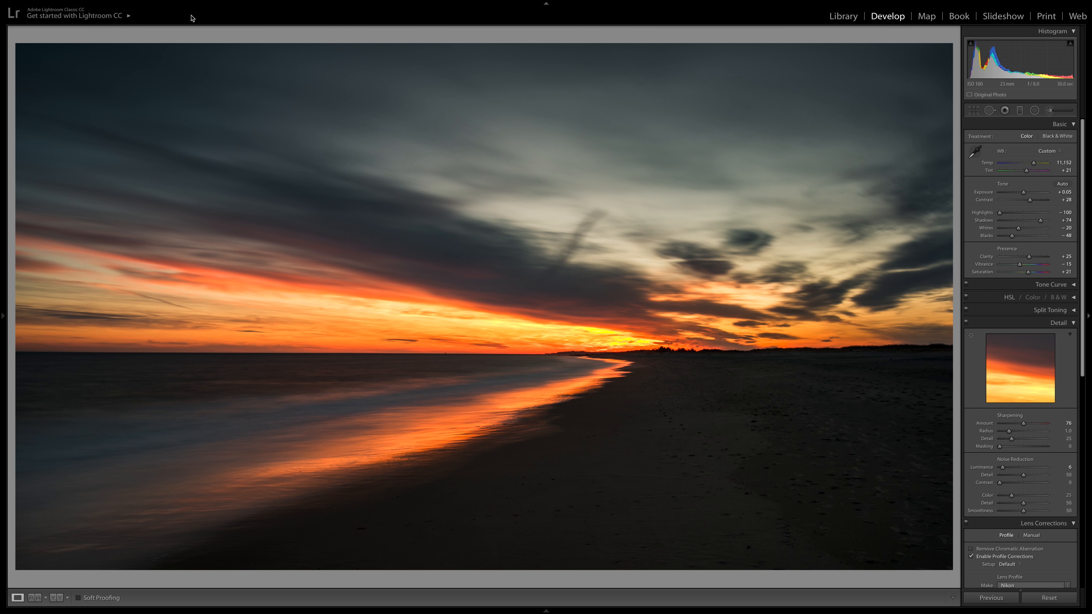
# Send the adjusted photo to Adobe Photoshop CC 2018 for further editing
pyautogui.click(23, 14)
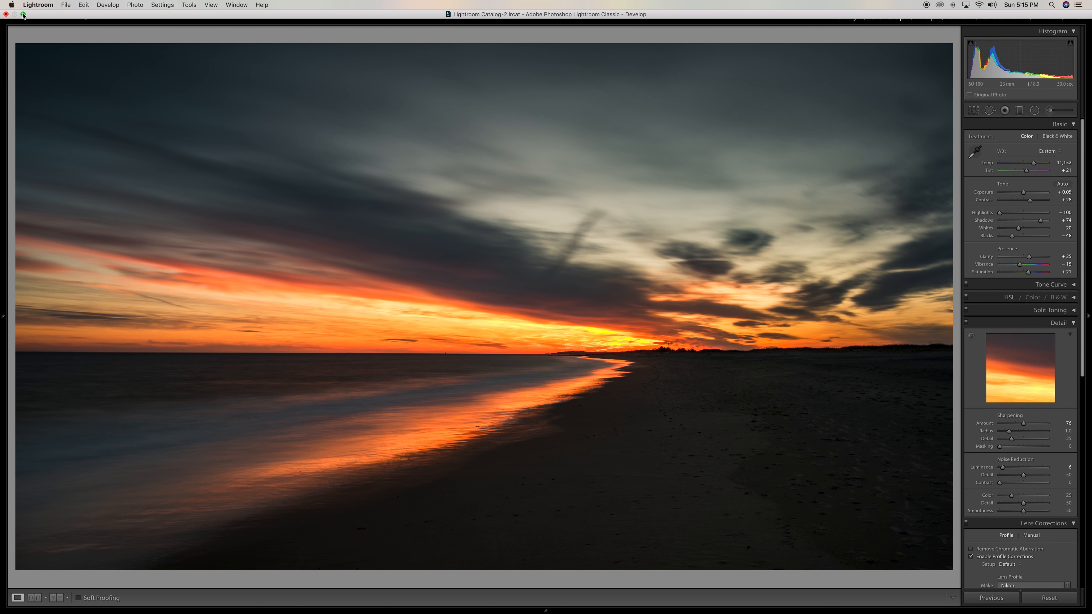
pyautogui.click(22, 15)
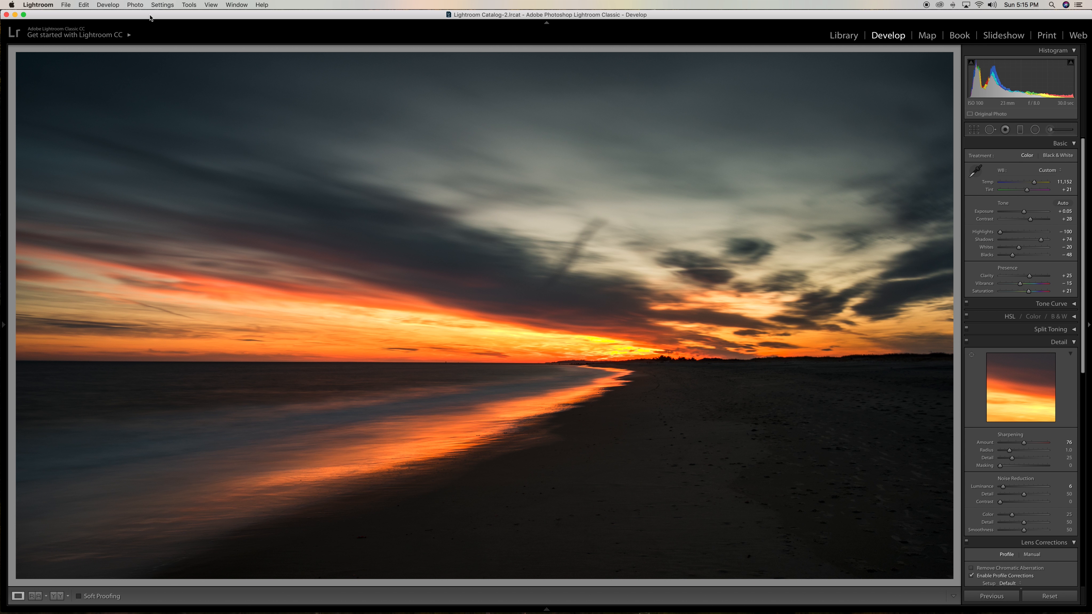
pyautogui.click(136, 5)
pyautogui.click(521, 108)
pyautogui.click(136, 5)
pyautogui.moveTo(89, 6)
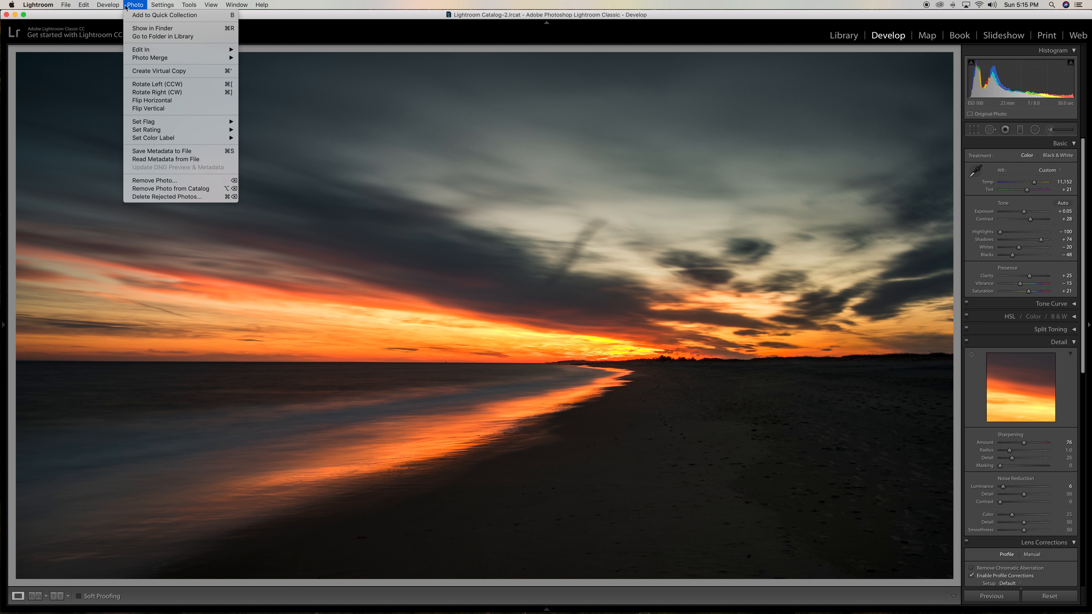
pyautogui.moveTo(140, 52)
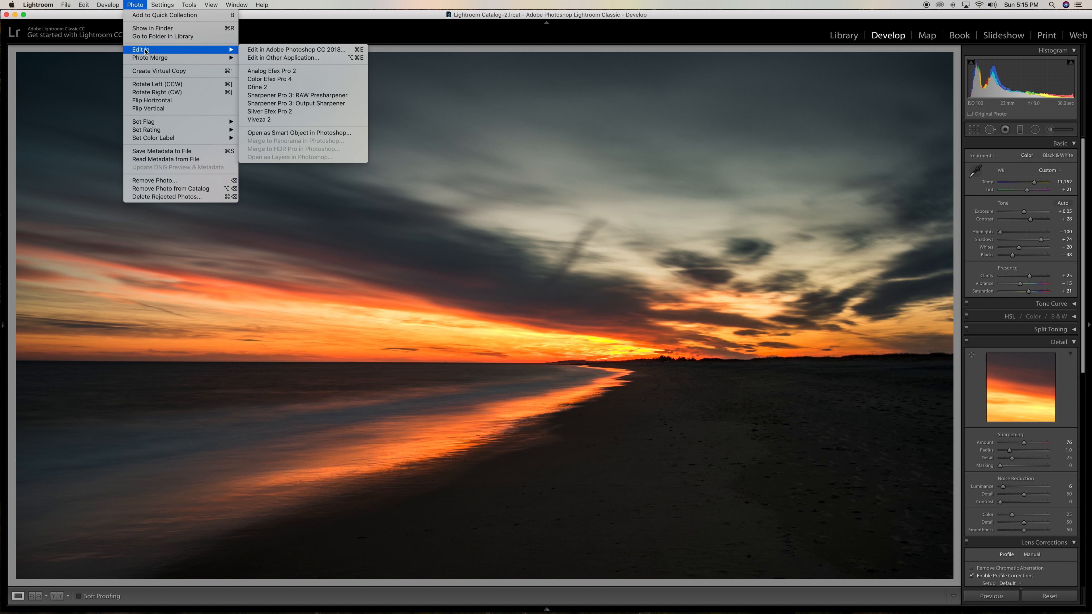
pyautogui.click(292, 50)
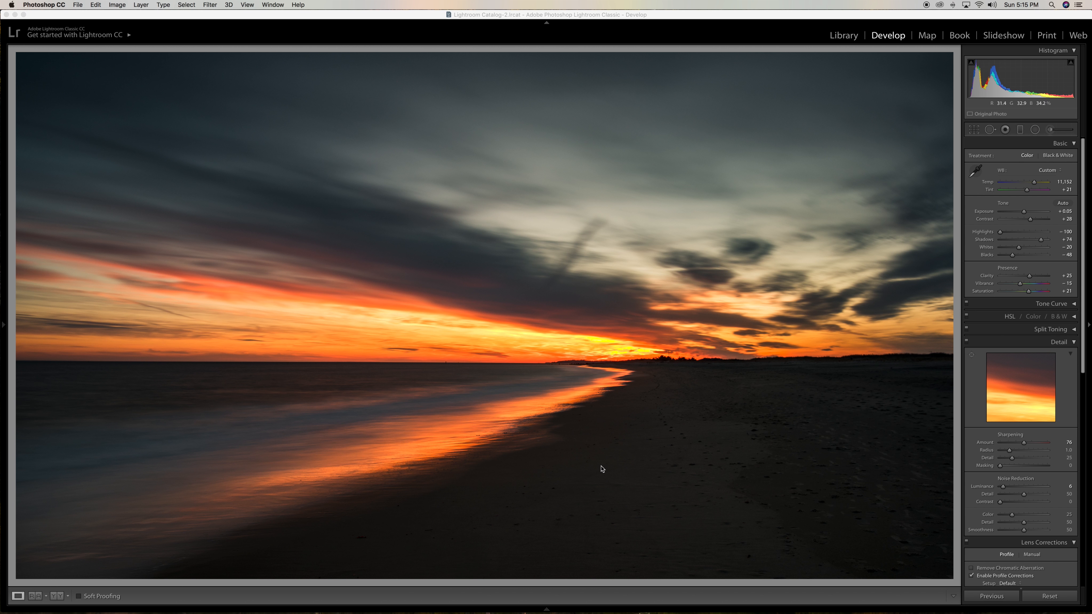
pyautogui.moveTo(727, 609)
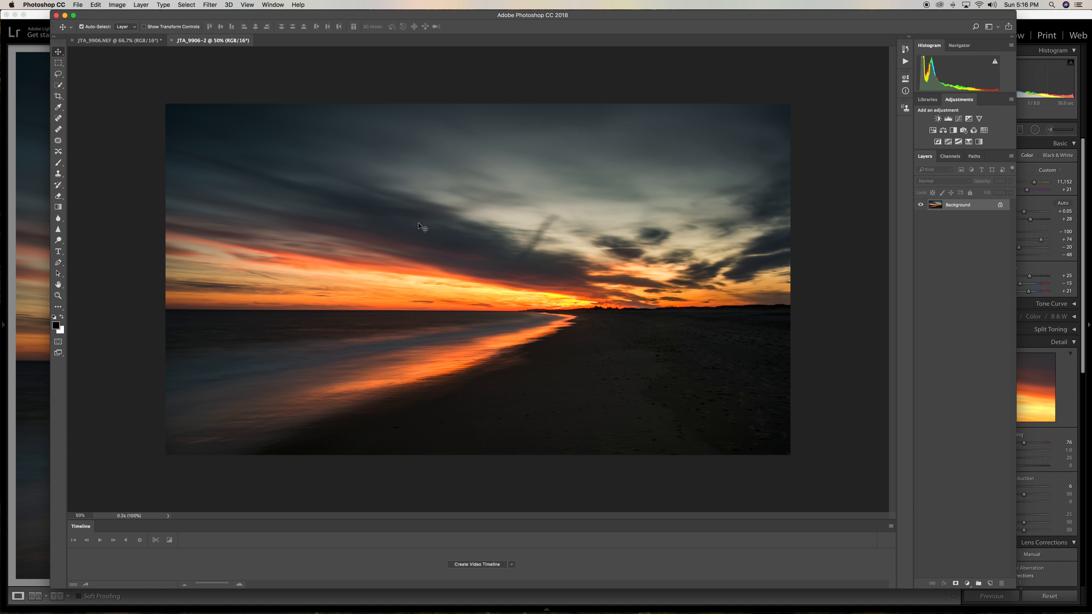
# Enlarge the canvas to 24.613 by 13.933 inches to put a thin white border around the photo
pyautogui.click(116, 5)
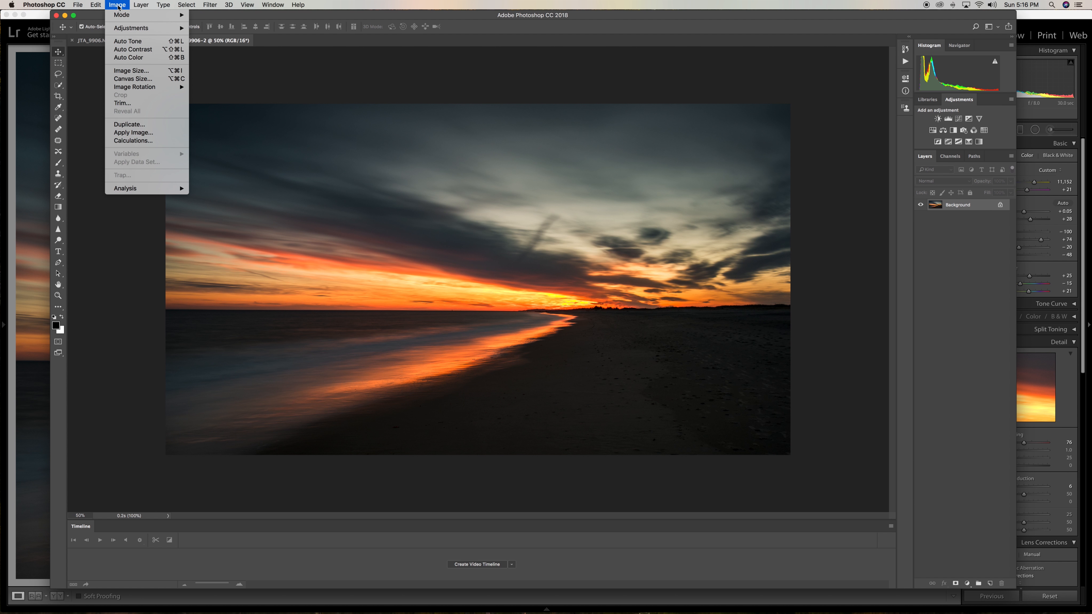
pyautogui.click(134, 79)
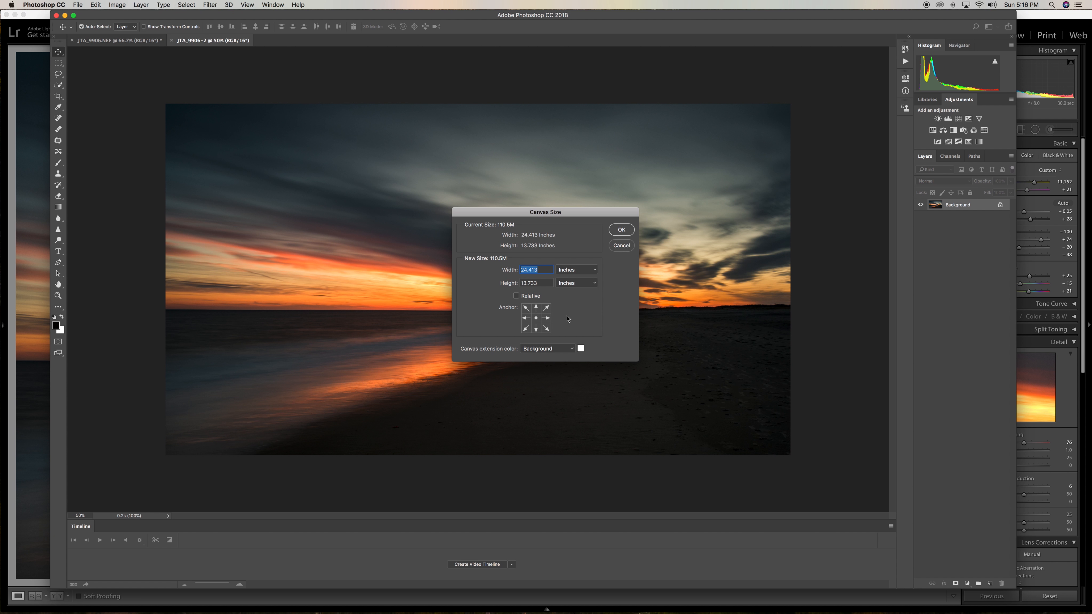
pyautogui.moveTo(531, 270); pyautogui.dragTo(537, 279)
pyautogui.click(532, 271)
pyautogui.press('BackSpace')
pyautogui.write('6')
pyautogui.press('Tab')
pyautogui.click(532, 283)
pyautogui.press('BackSpace')
pyautogui.write('9')
pyautogui.click(622, 230)
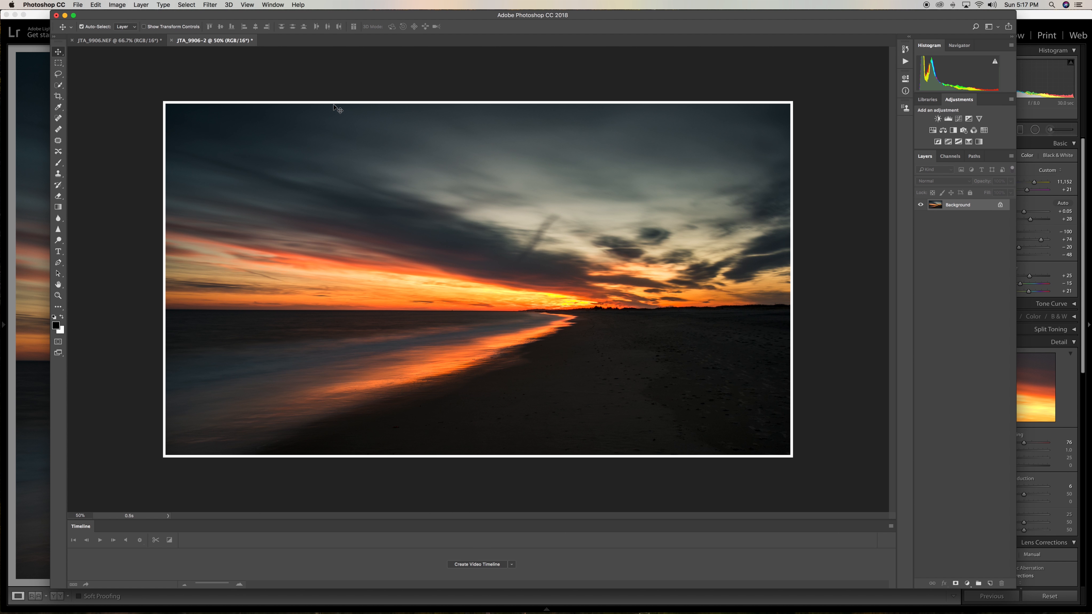
# Export the bordered photo as the PNG file JTA_9906.png, choosing the LaCie drive as the destination
pyautogui.click(78, 4)
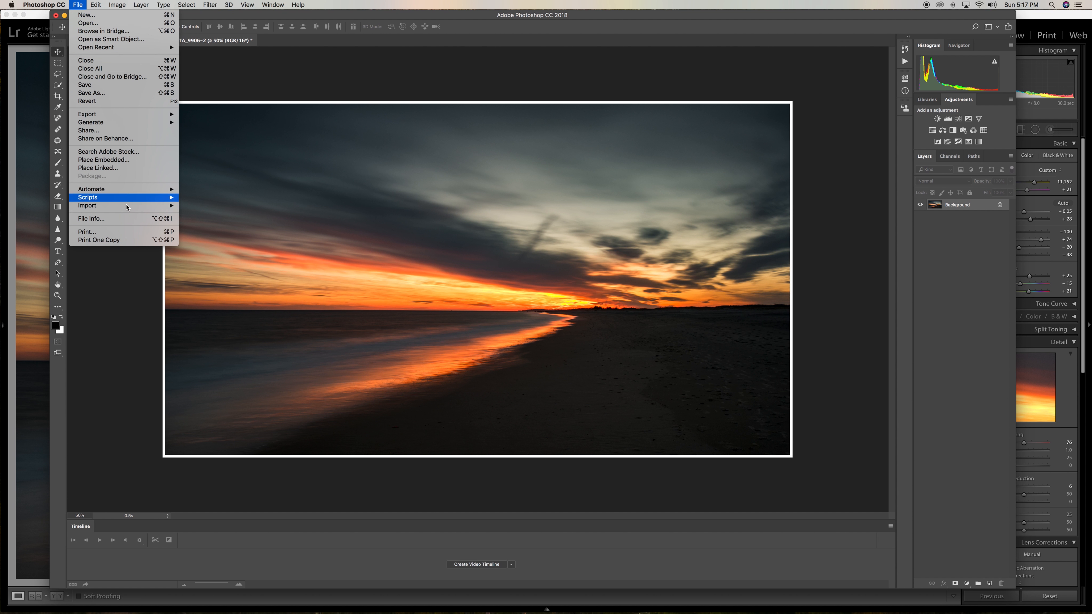
pyautogui.moveTo(128, 115)
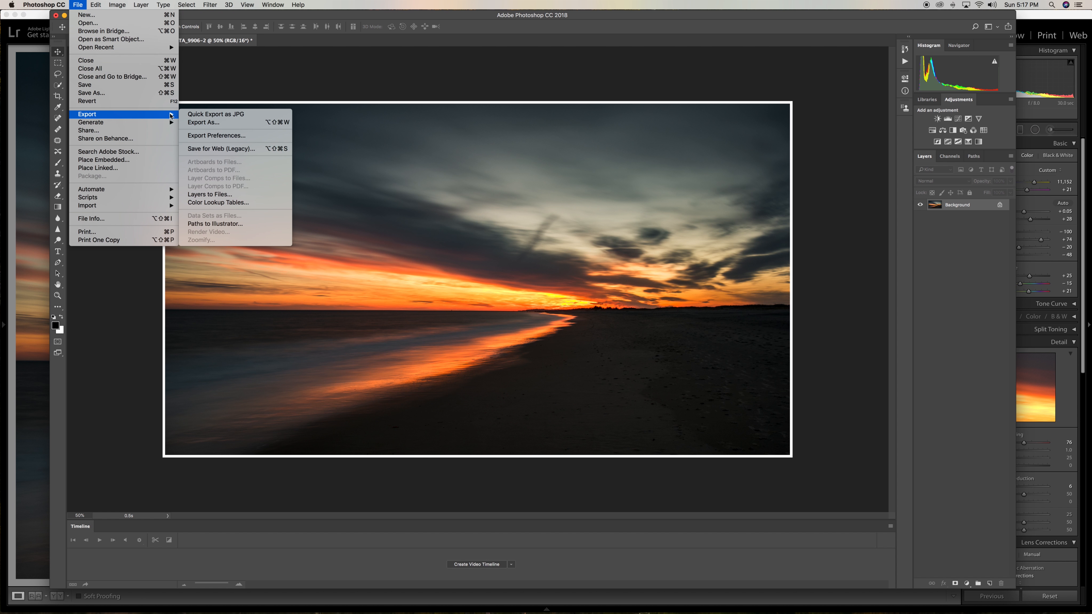
pyautogui.click(222, 123)
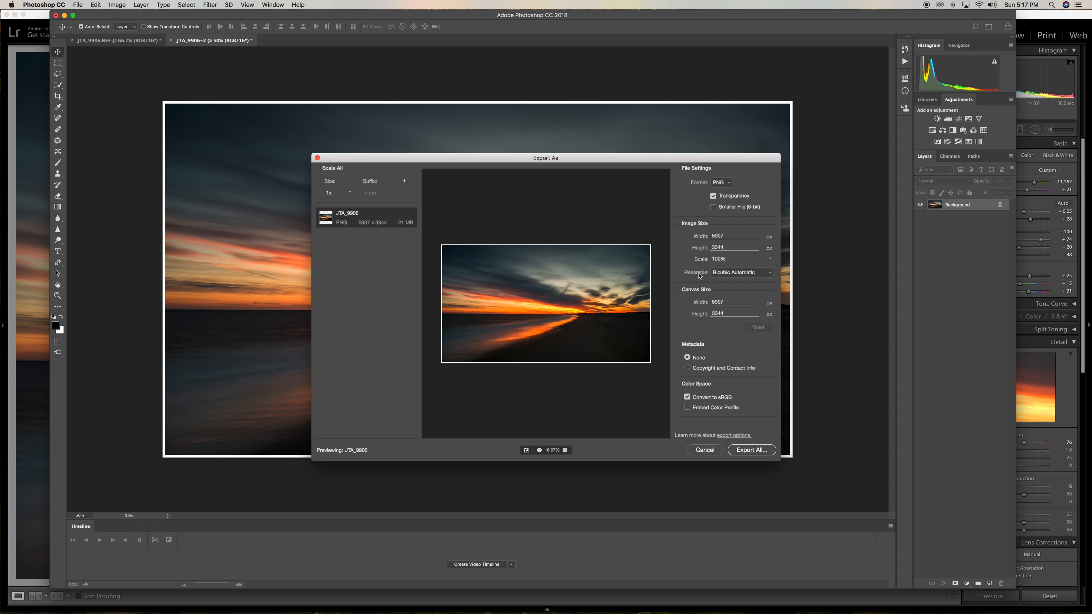
pyautogui.click(762, 449)
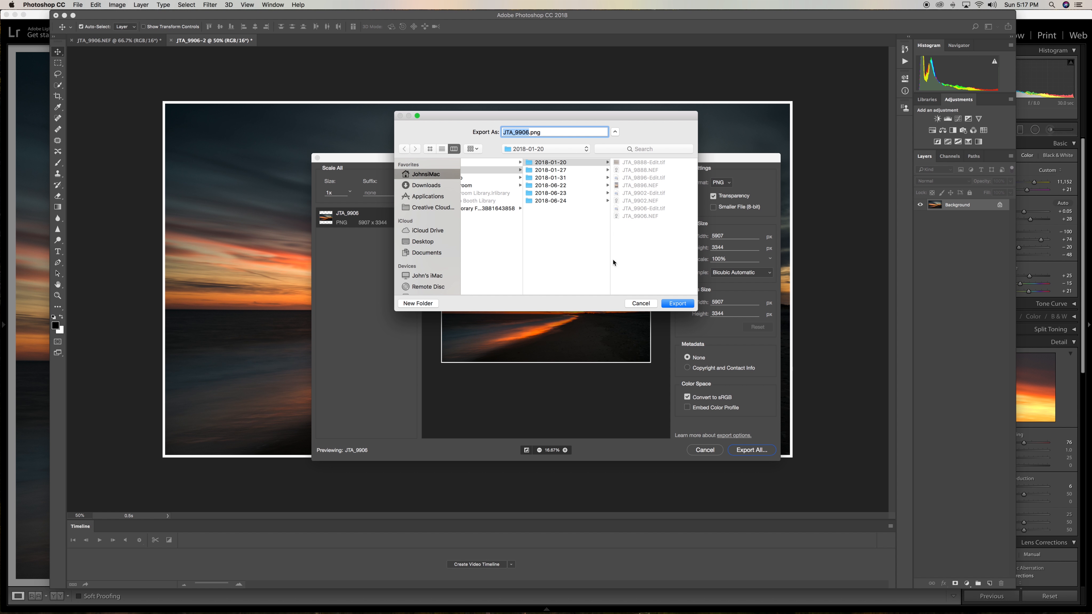
pyautogui.scroll(-3, 421, 271)
pyautogui.click(424, 252)
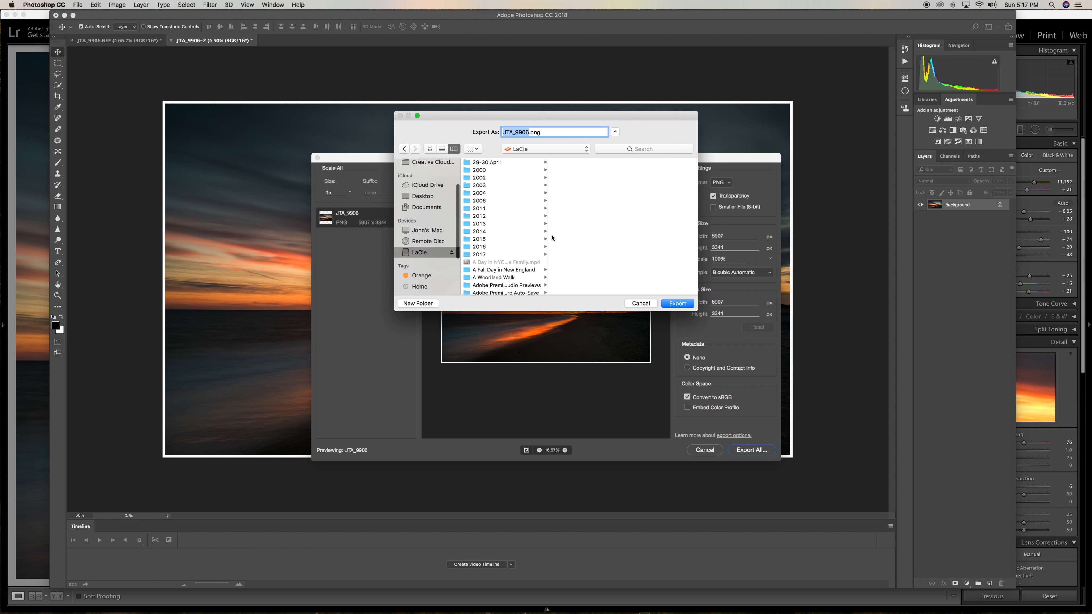